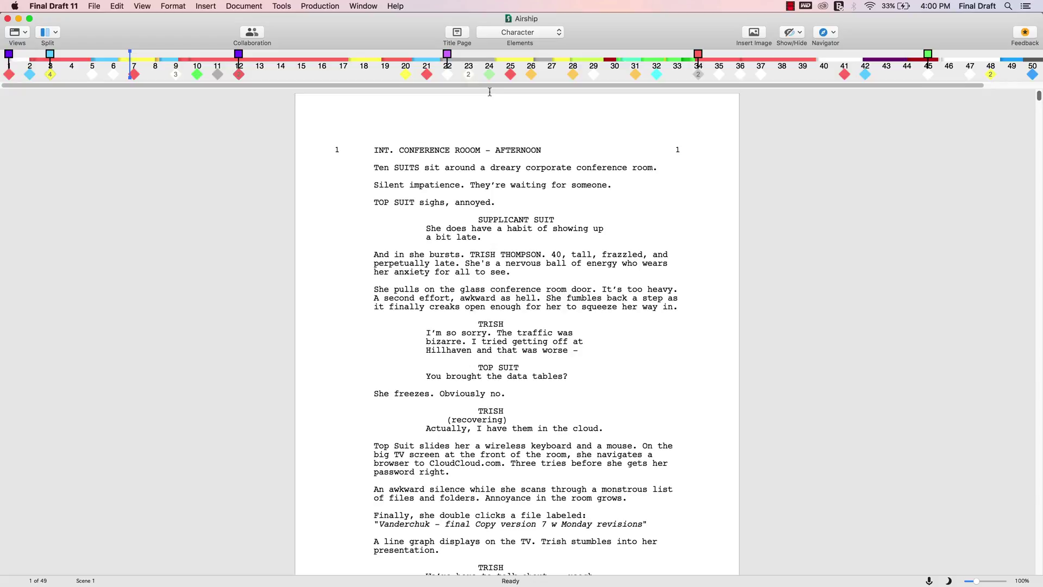
# - Look through the Help menu's sample scripts and close it without opening anything
pyautogui.click(395, 6)
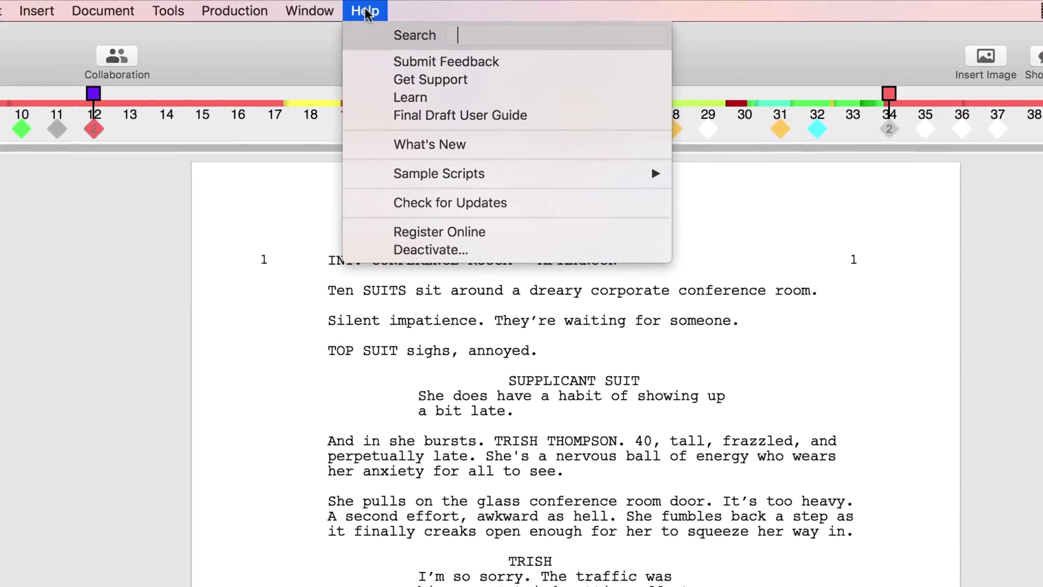
pyautogui.moveTo(627, 181)
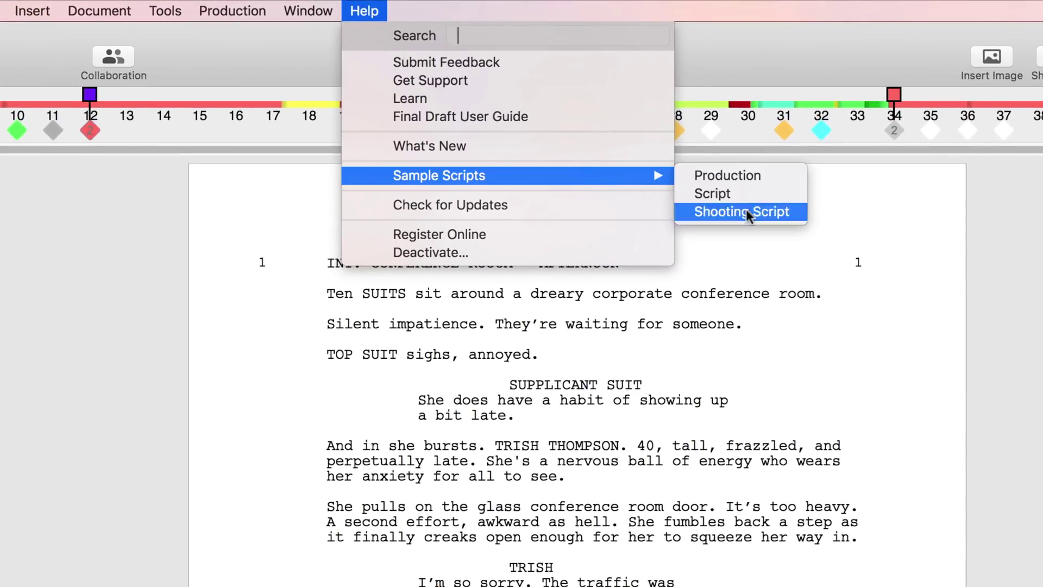
pyautogui.click(1015, 288)
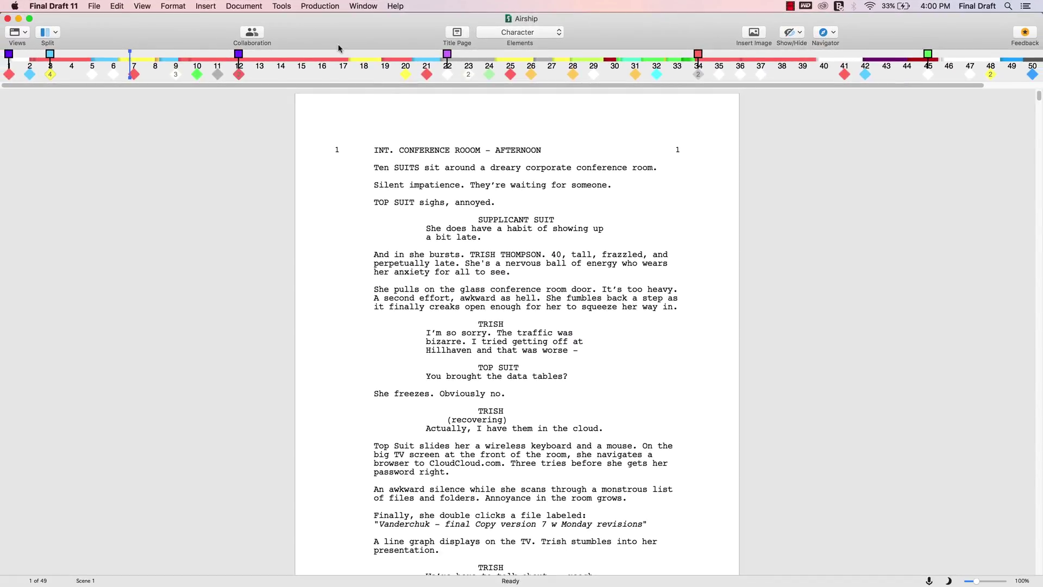
# - Turn on Tags Mode and tag all character names in the Airship script
pyautogui.click(320, 6)
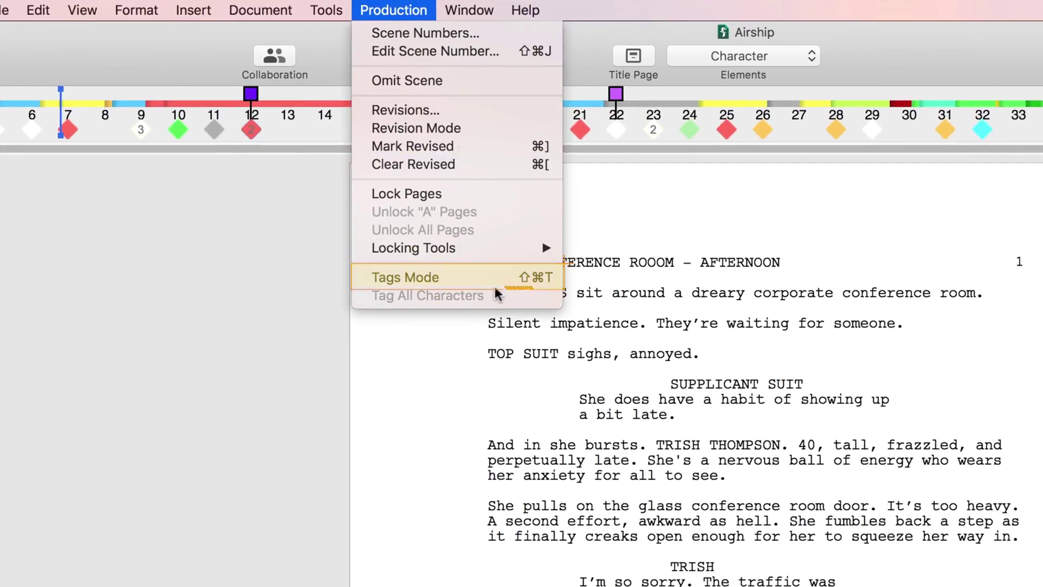
pyautogui.click(495, 285)
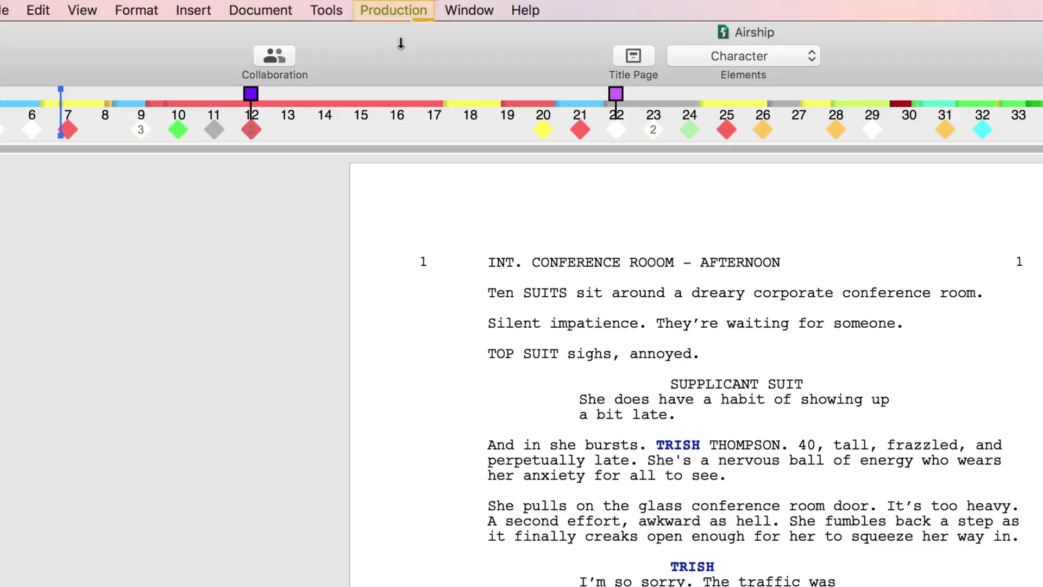
pyautogui.click(389, 6)
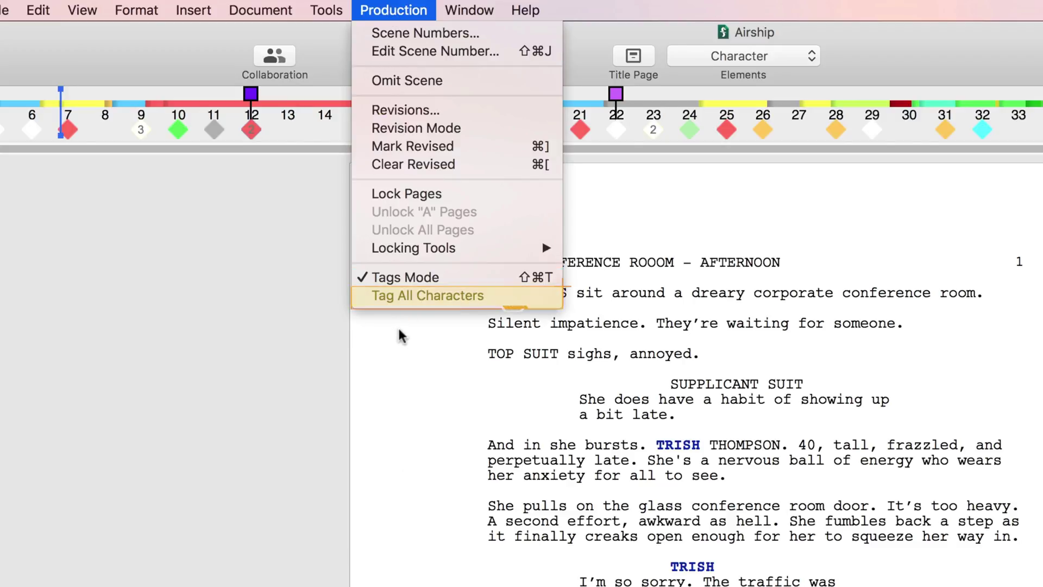
pyautogui.click(411, 298)
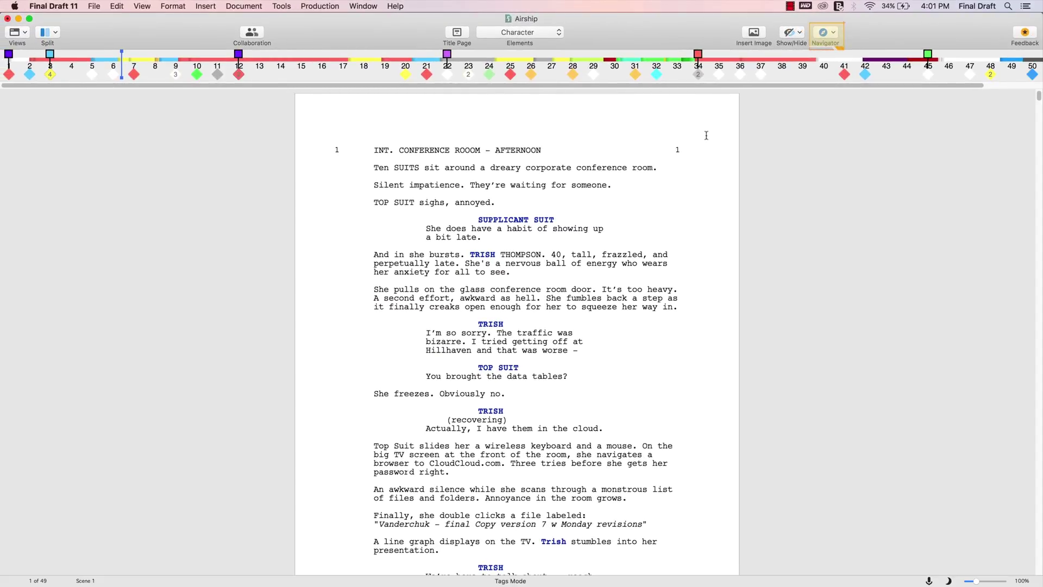
# - Show the Navigator on its Tags tab, listing scenes with Story Line, Sequence and Laughs tags
pyautogui.click(278, 6)
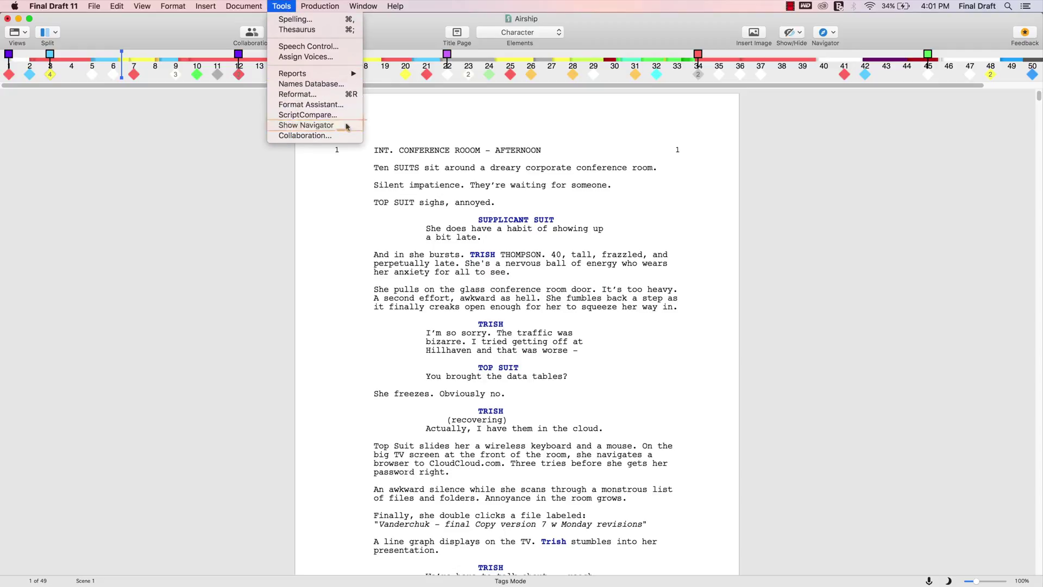
pyautogui.click(346, 126)
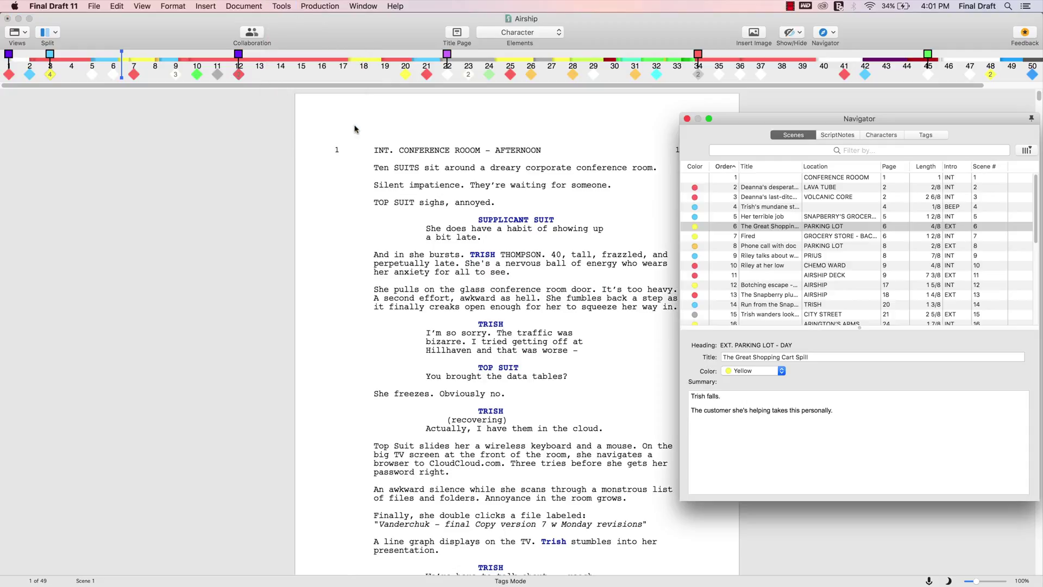
pyautogui.click(915, 136)
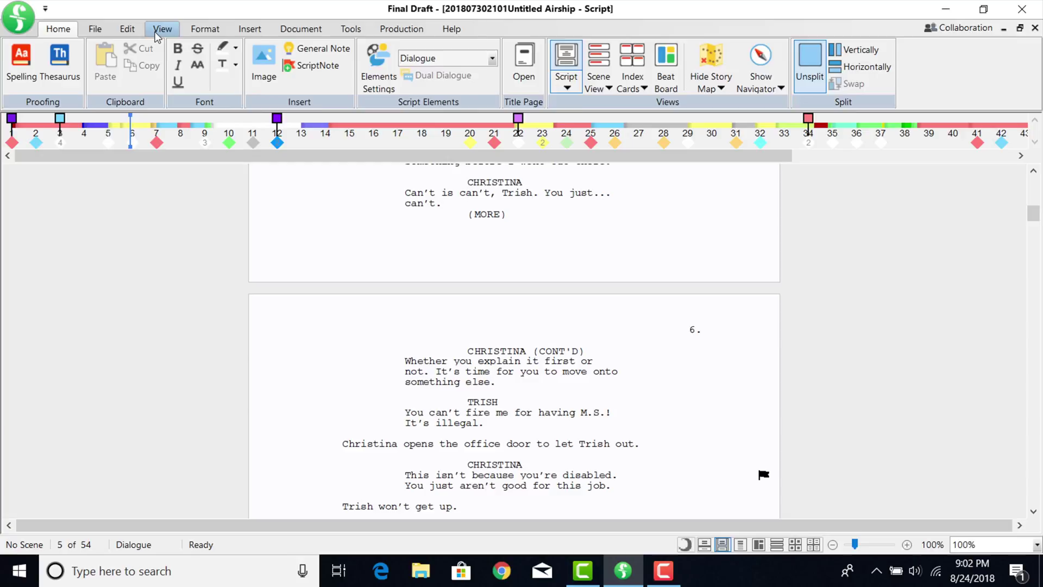
pyautogui.click(156, 35)
pyautogui.click(369, 87)
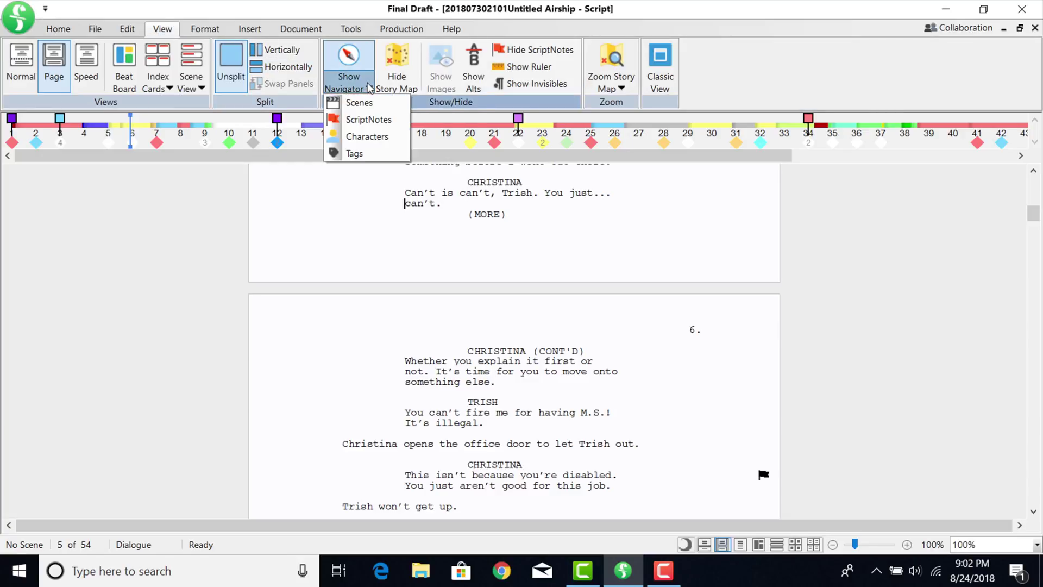
pyautogui.click(398, 158)
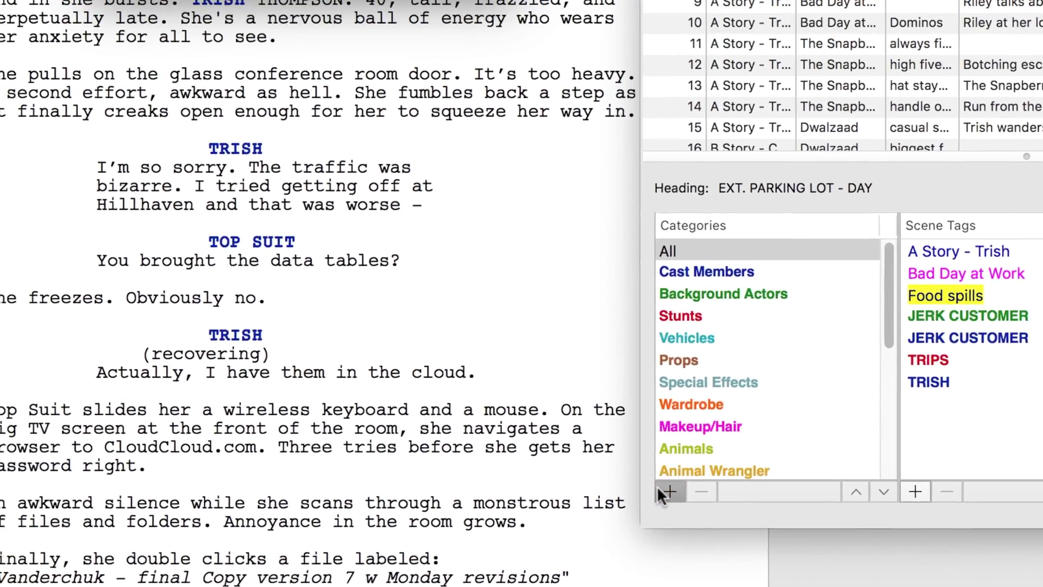
# - Create a tag category named CHARACTER DEVELOPMENT with purple text colour and yellow highlight colour
pyautogui.click(658, 488)
pyautogui.write('CHARACTER DEVELOPMENT')
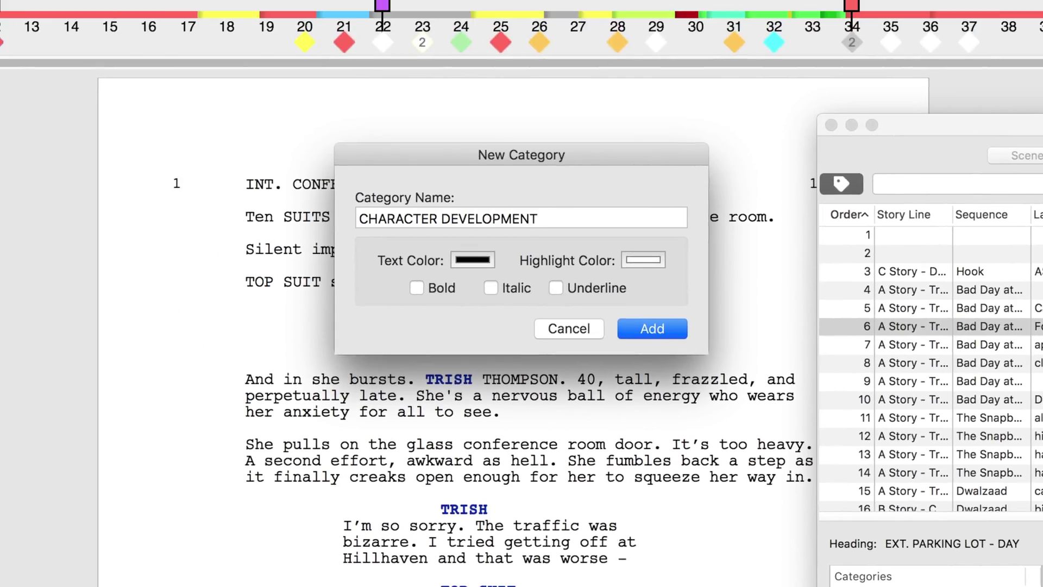
pyautogui.click(472, 260)
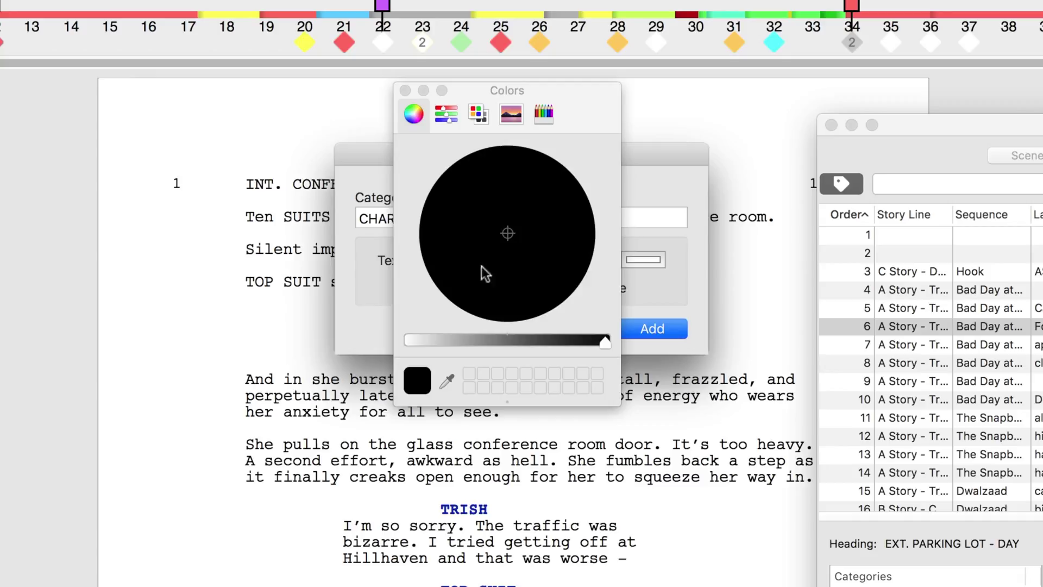
pyautogui.moveTo(581, 342); pyautogui.dragTo(383, 345)
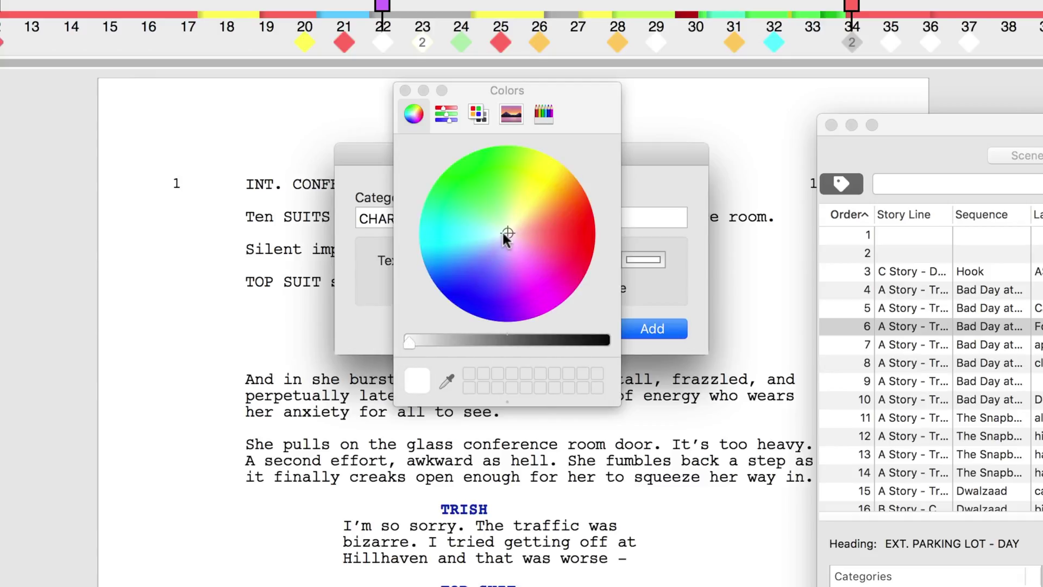
pyautogui.moveTo(503, 233); pyautogui.dragTo(523, 254)
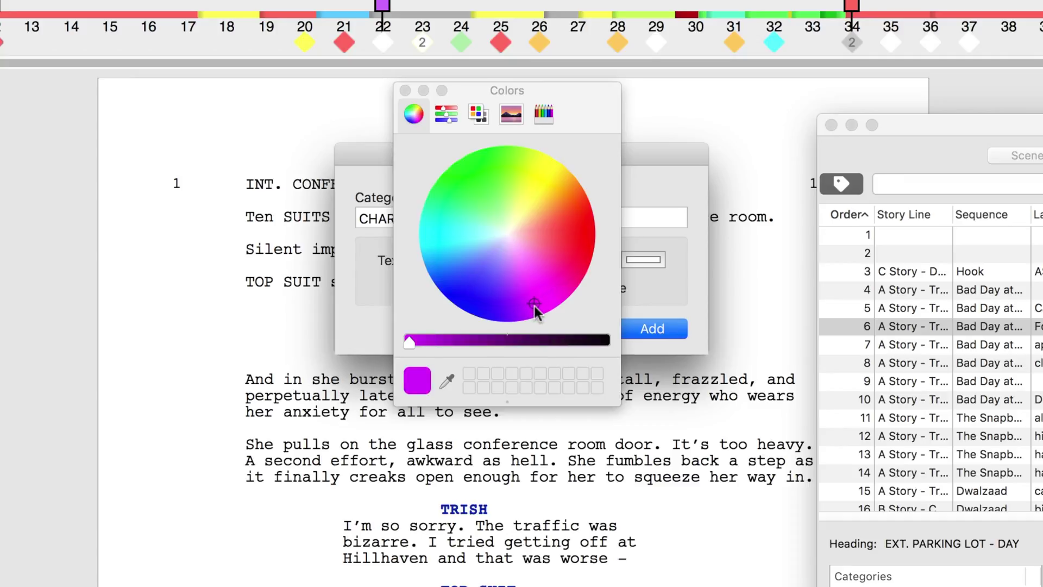
pyautogui.click(405, 91)
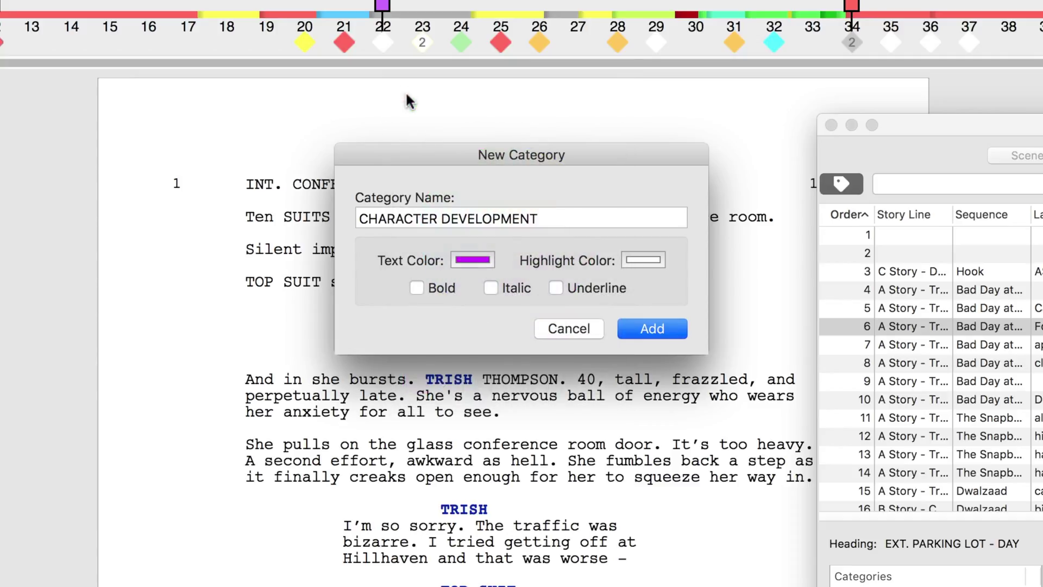
pyautogui.click(632, 260)
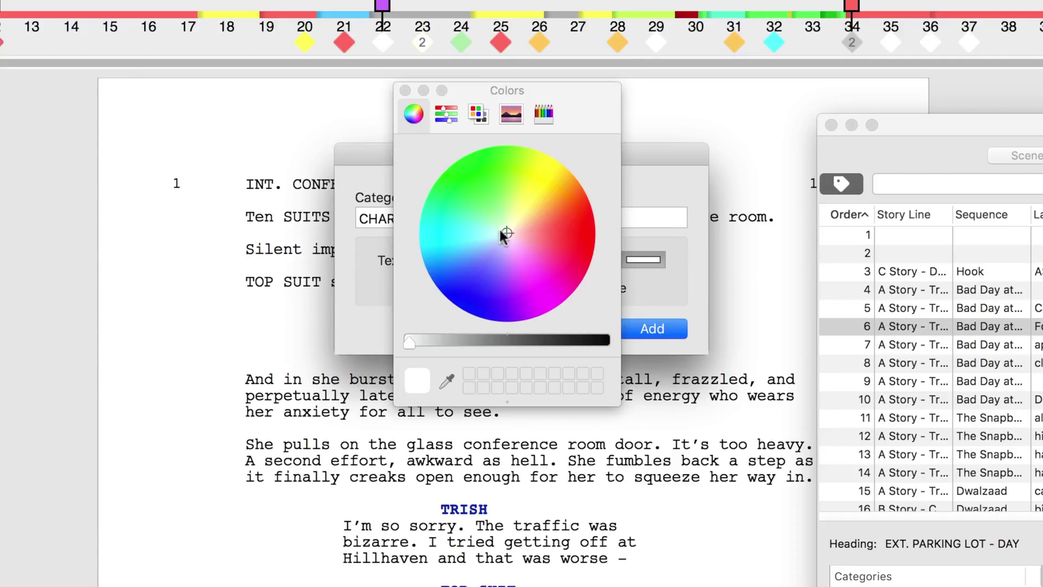
pyautogui.click(405, 92)
pyautogui.click(651, 328)
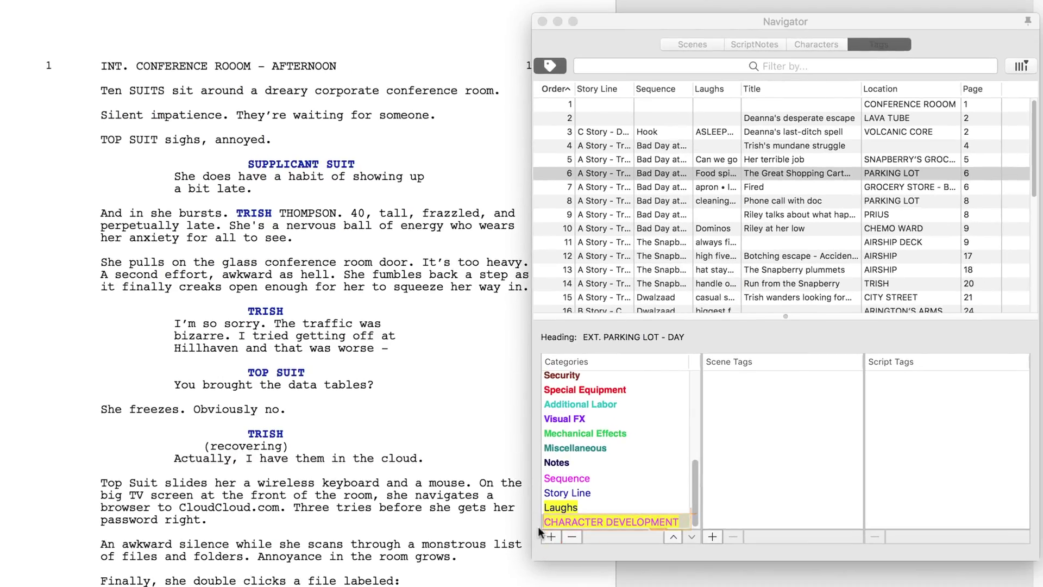
# - Create a tag category named ACTION with green text colour and black highlight colour
pyautogui.click(550, 538)
pyautogui.write('ACTION')
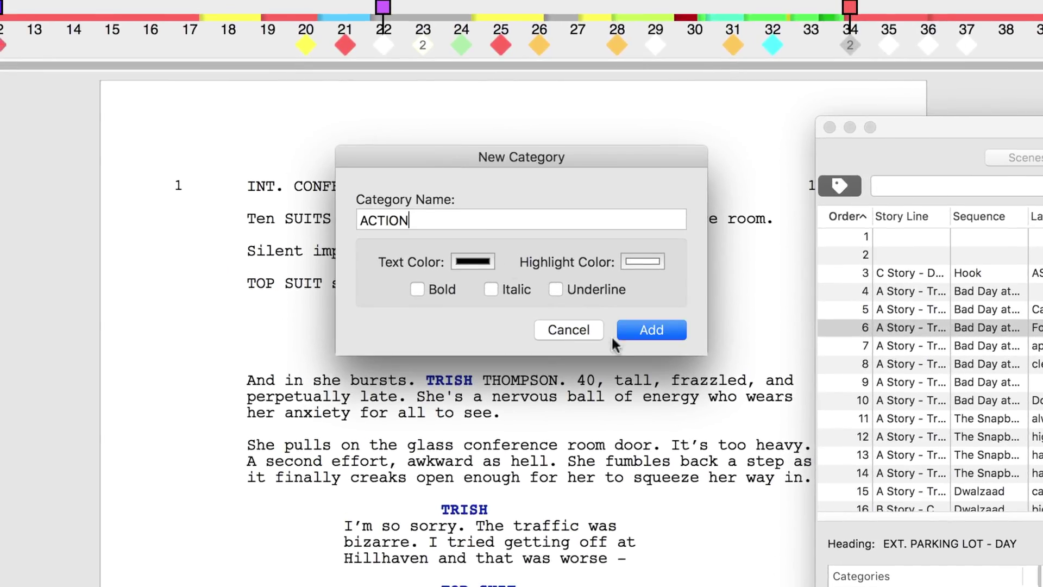
pyautogui.click(473, 261)
pyautogui.click(502, 242)
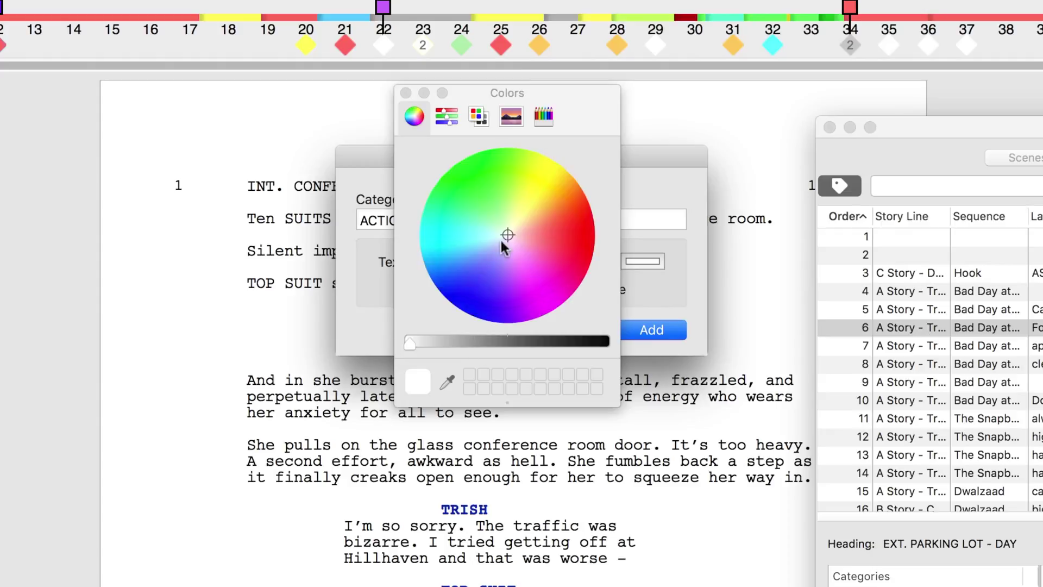
pyautogui.click(642, 261)
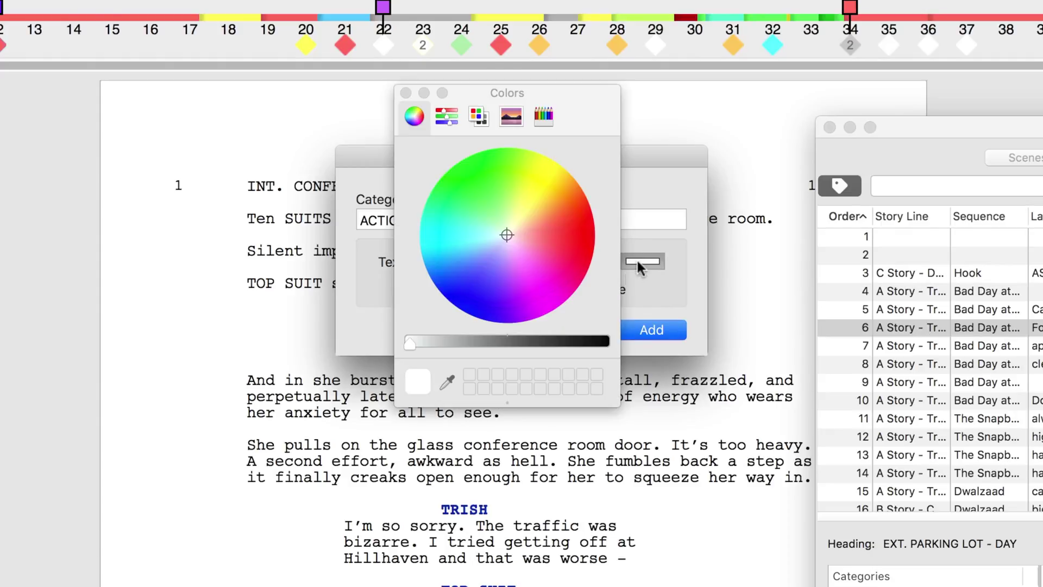
pyautogui.moveTo(410, 342); pyautogui.dragTo(608, 343)
pyautogui.click(405, 94)
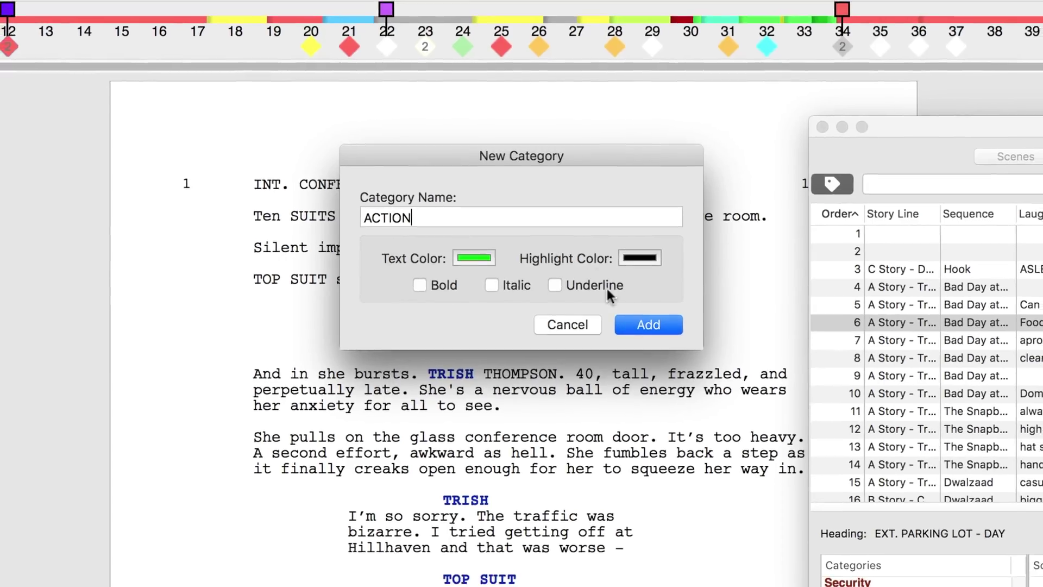
pyautogui.click(646, 324)
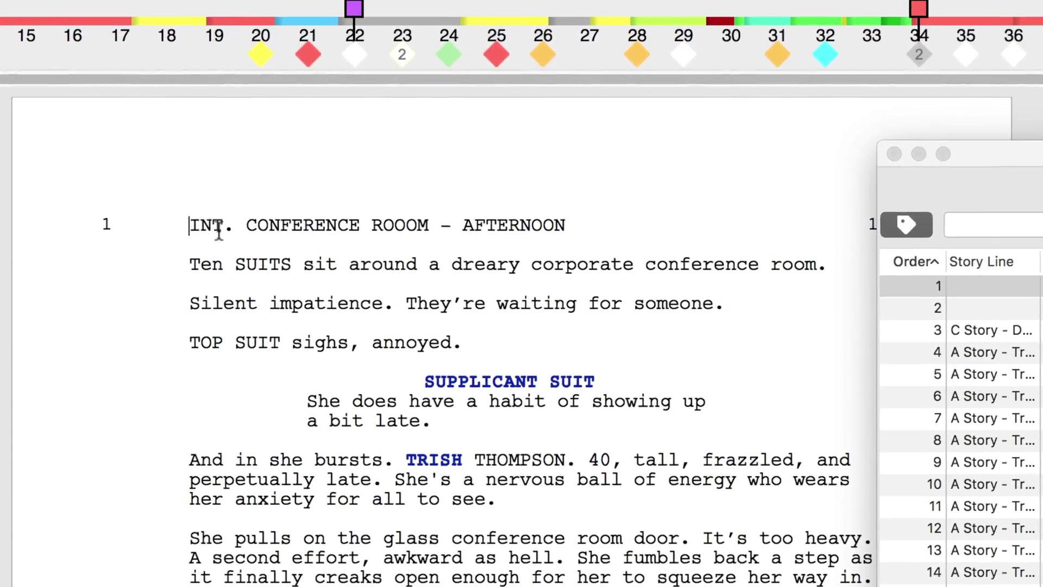
# - Tag the opening scene heading as CHARACTER DEVELOPMENT
pyautogui.moveTo(252, 201); pyautogui.dragTo(509, 196)
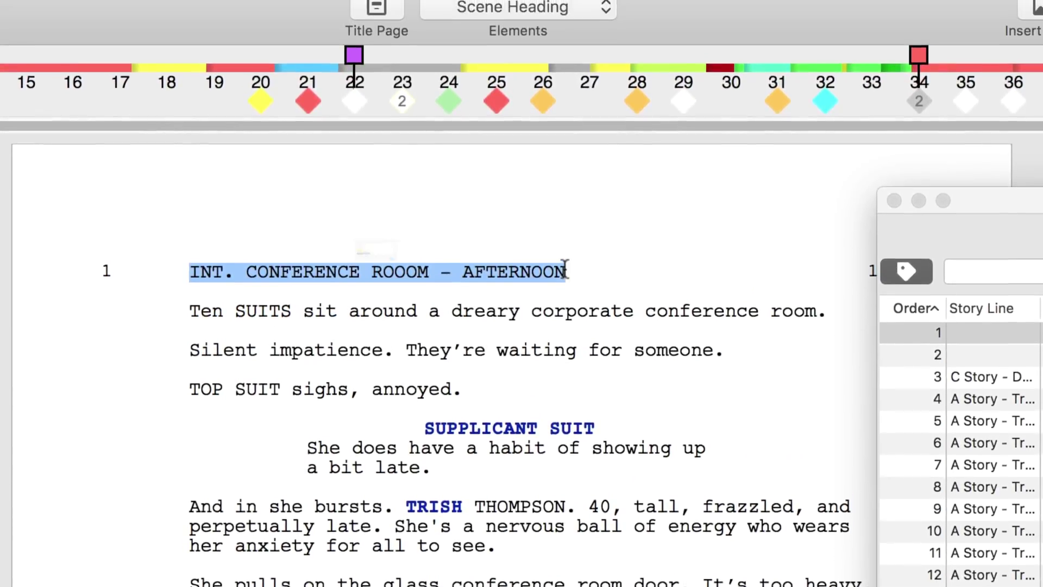
pyautogui.press('super+alt+t')
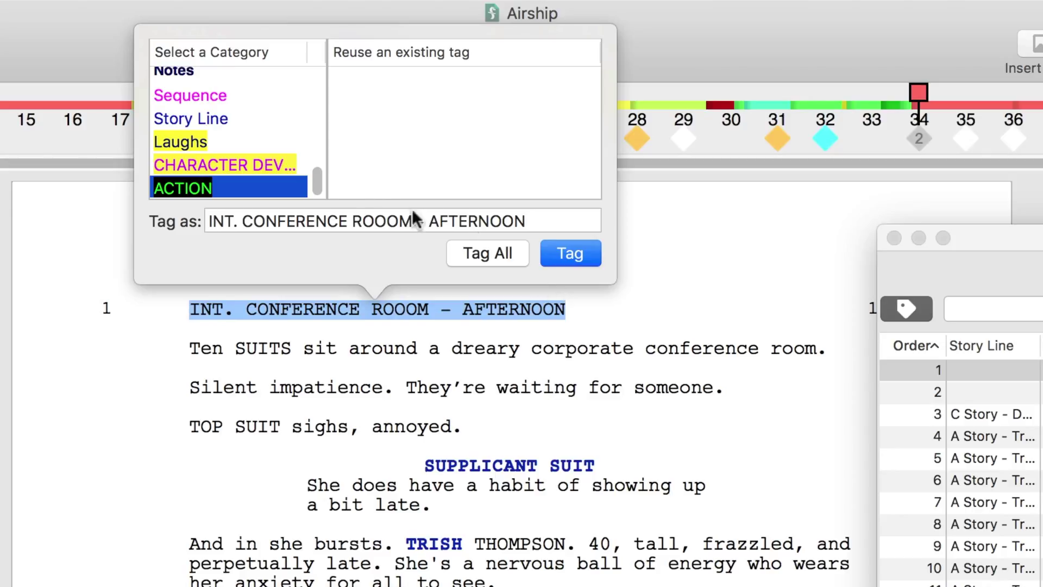
pyautogui.click(281, 163)
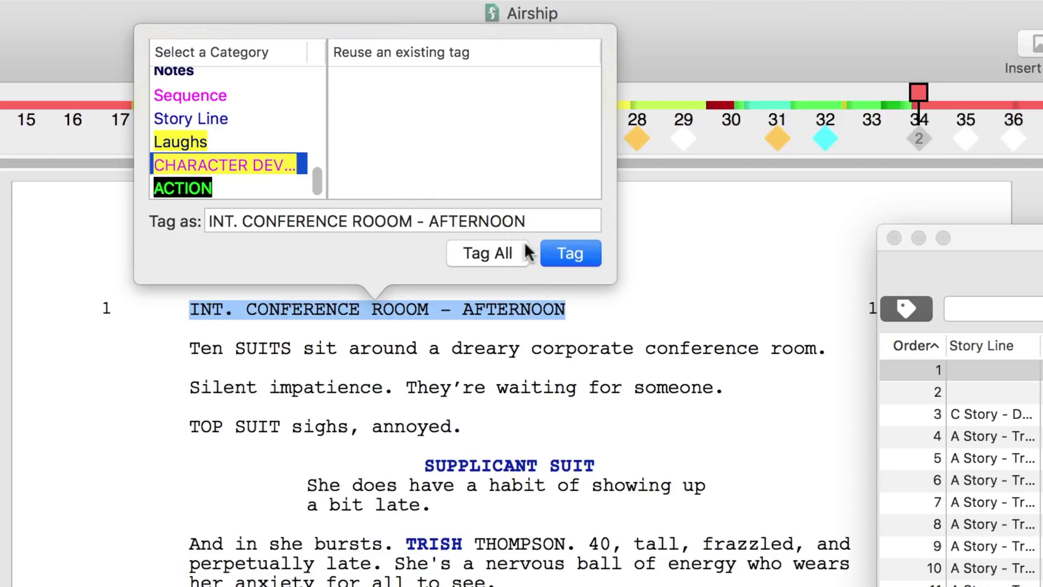
pyautogui.click(557, 254)
# - Tag Trish Thompson's introductory description as CHARACTER DEVELOPMENT
pyautogui.moveTo(406, 544); pyautogui.dragTo(484, 582)
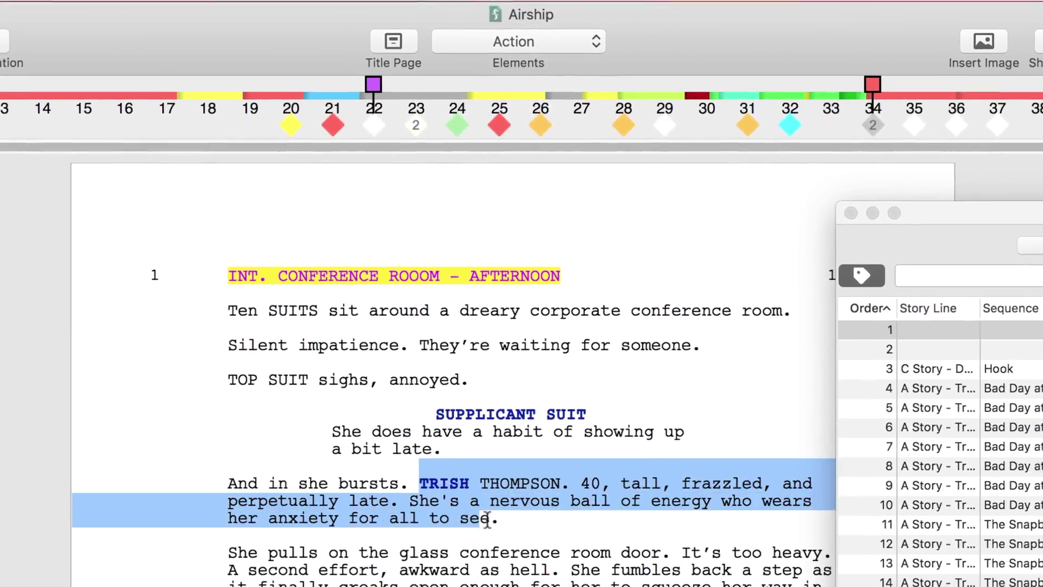
pyautogui.press('super+alt+t')
pyautogui.click(701, 380)
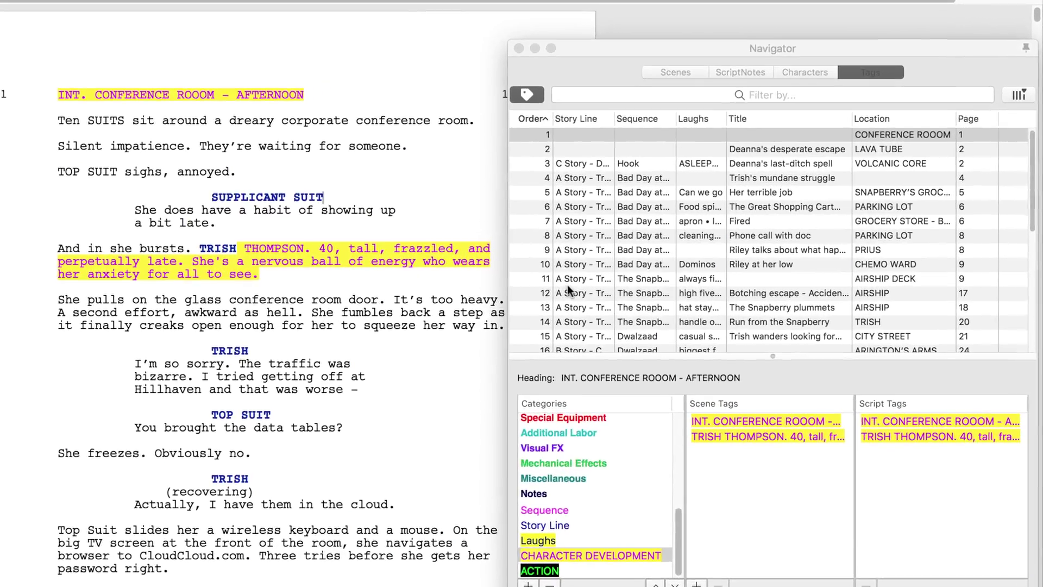
# - Go to the EXT. AIRSHIP DECK scene and tag its flying-ship line as ACTION
pyautogui.click(721, 274)
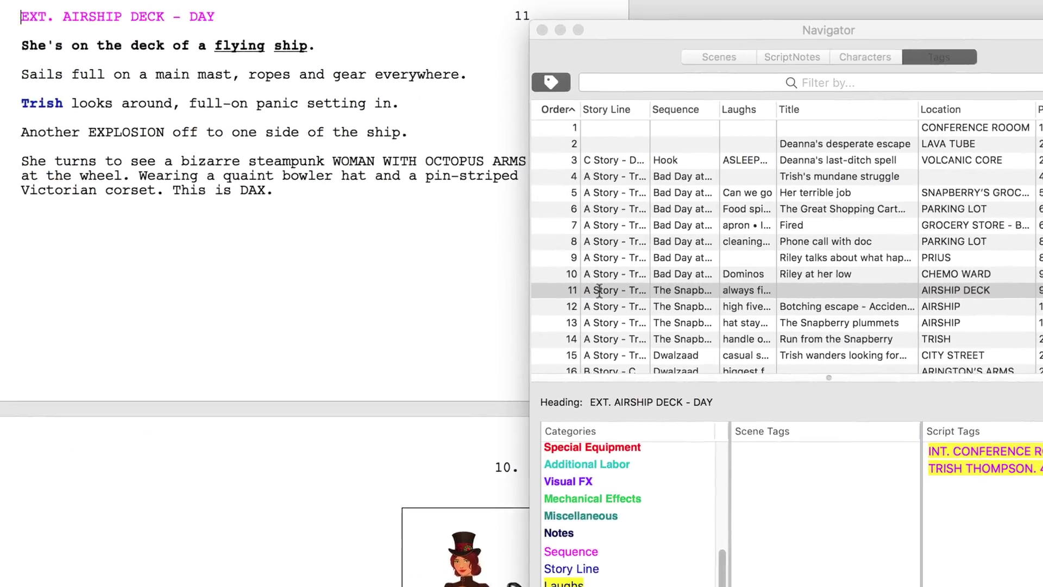
pyautogui.scroll(3, 745, 276)
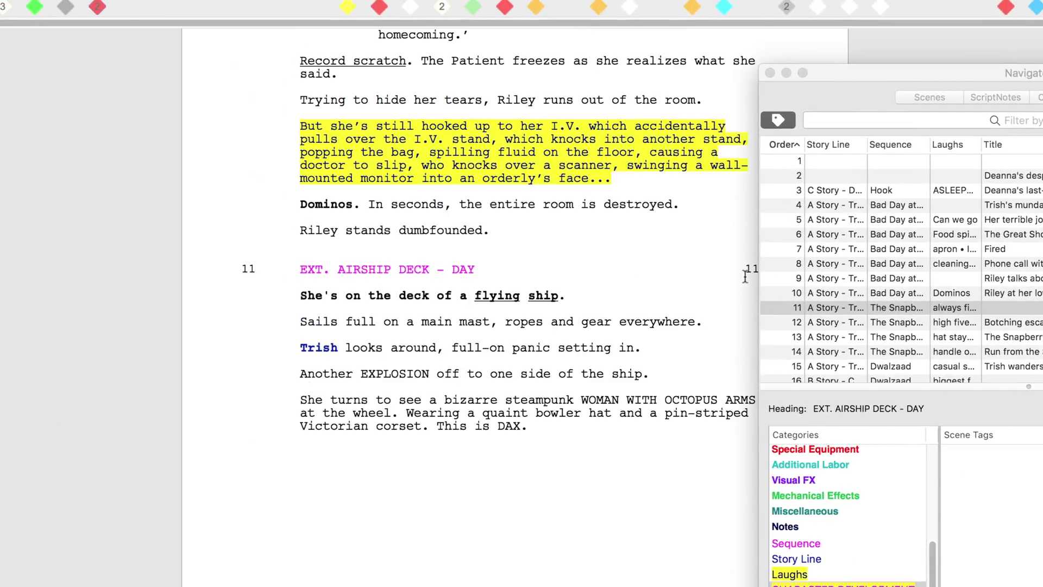
pyautogui.moveTo(292, 296); pyautogui.dragTo(567, 293)
pyautogui.click(375, 202)
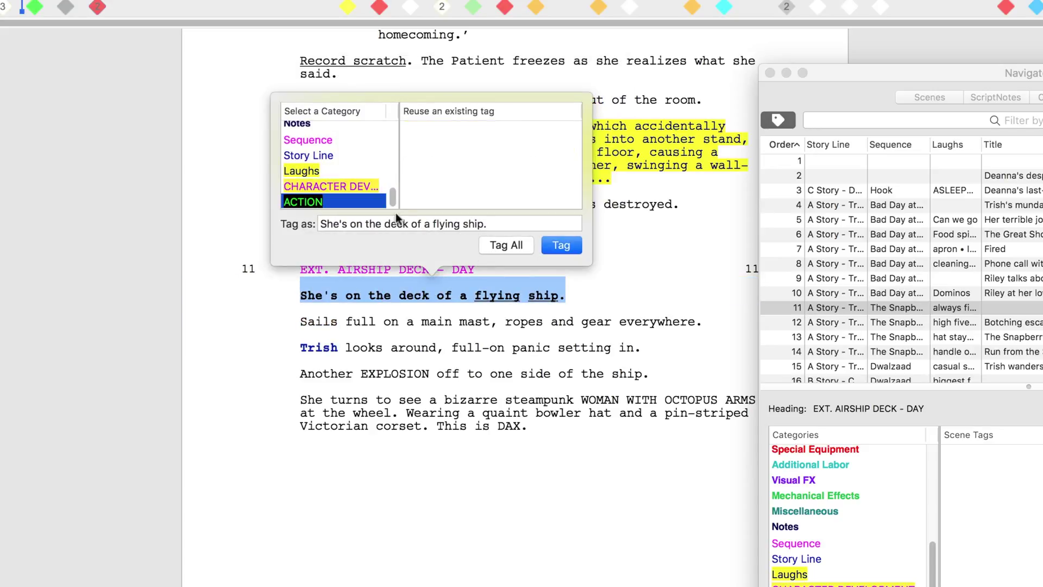
pyautogui.click(560, 247)
# - Tag the Trish and EXPLOSION paragraphs as ACTION too
pyautogui.click(583, 269)
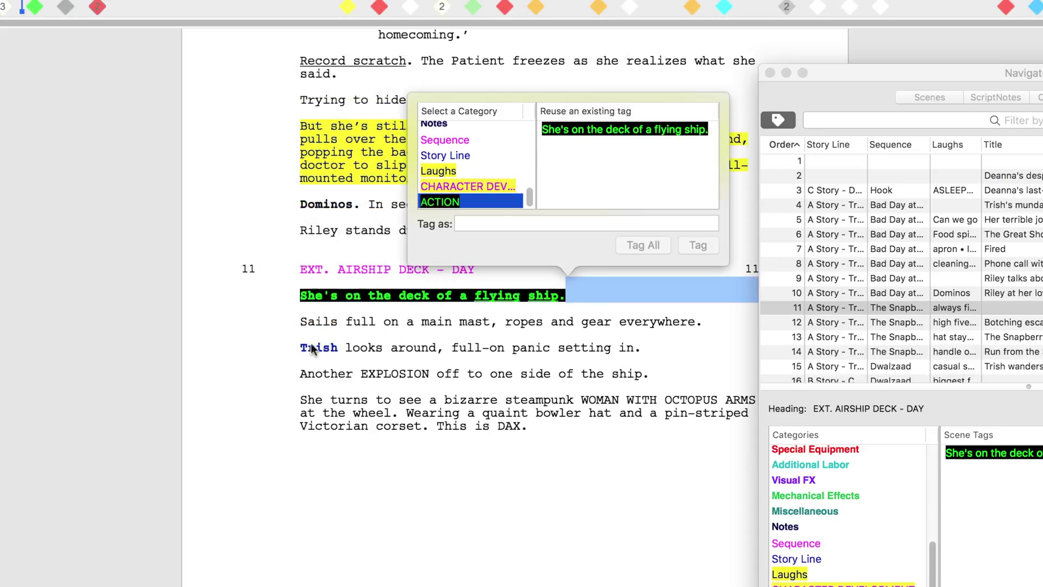
pyautogui.moveTo(297, 338); pyautogui.dragTo(650, 374)
pyautogui.click(603, 282)
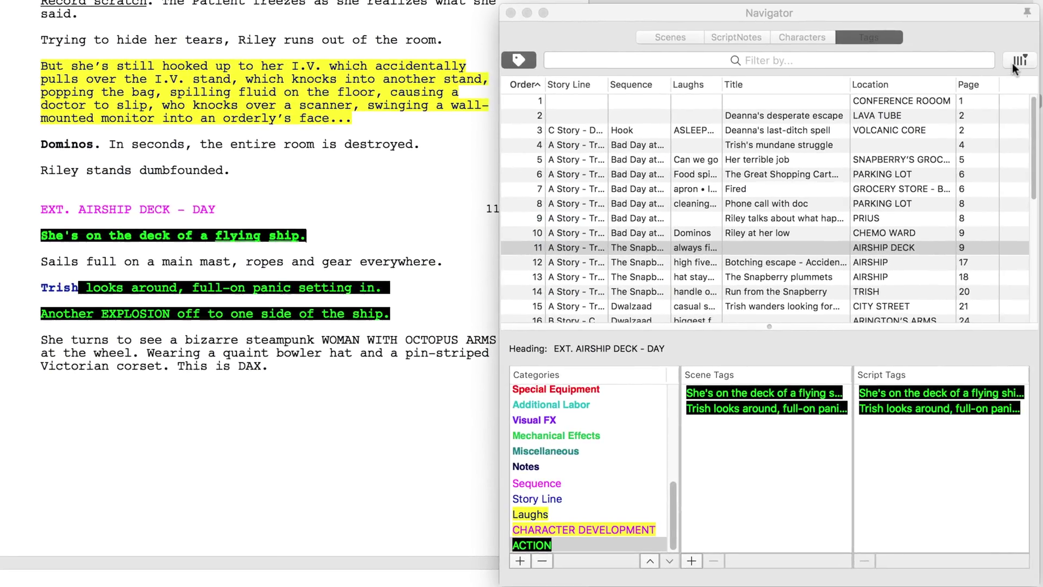
# - Add a CHARACTER DEVELOPMENT category column to the Navigator scene table
pyautogui.click(1016, 60)
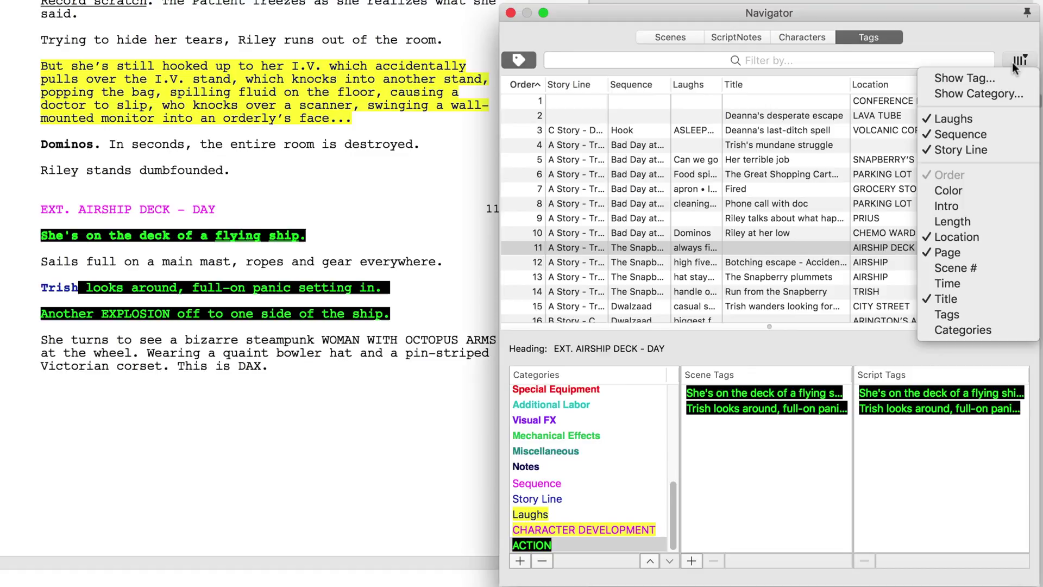
pyautogui.click(989, 98)
pyautogui.click(370, 216)
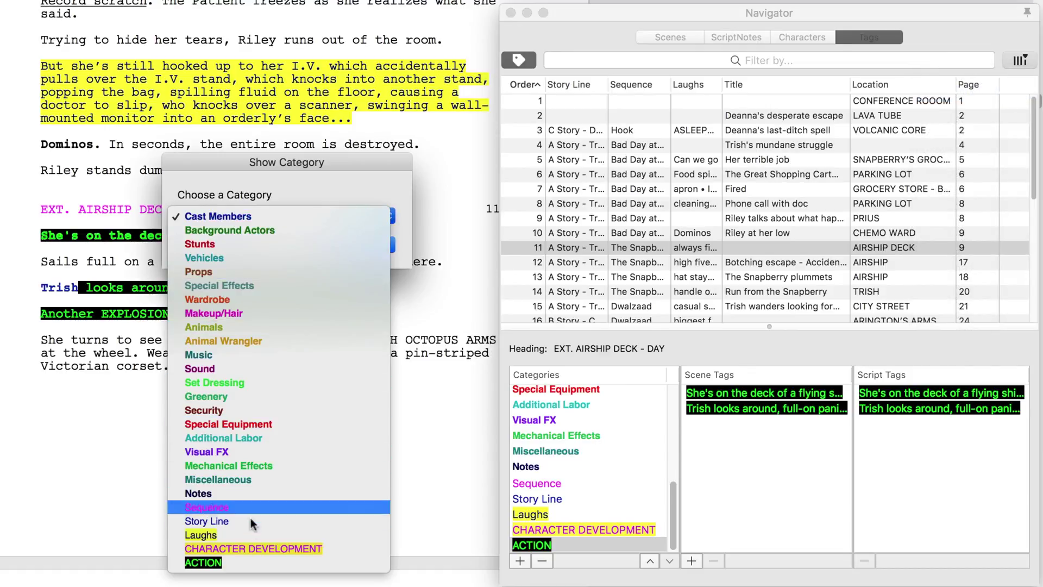
pyautogui.click(250, 548)
pyautogui.click(363, 244)
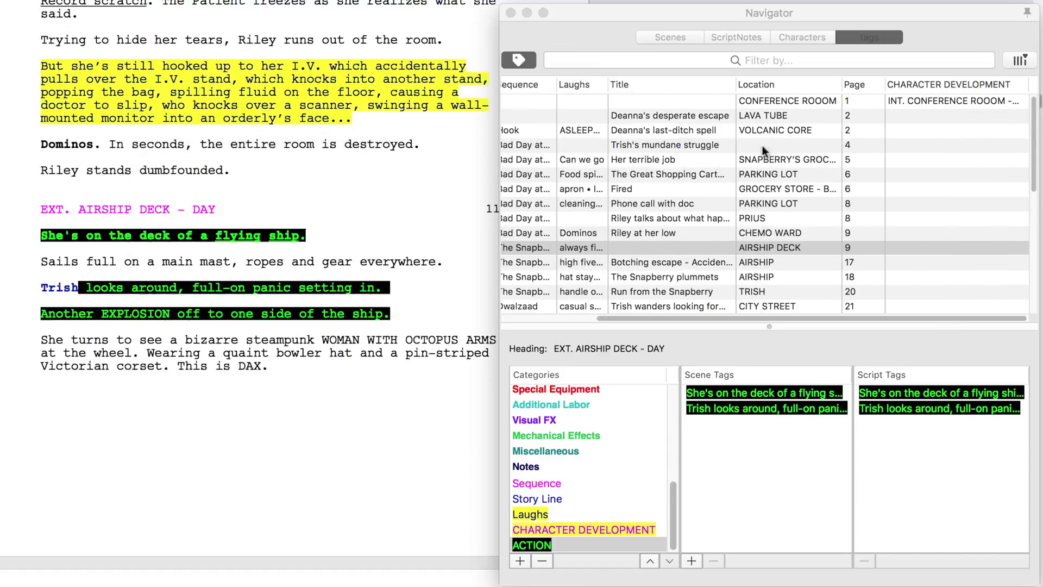
# - Add an ACTION category column to the Navigator scene table
pyautogui.click(1020, 61)
pyautogui.click(990, 96)
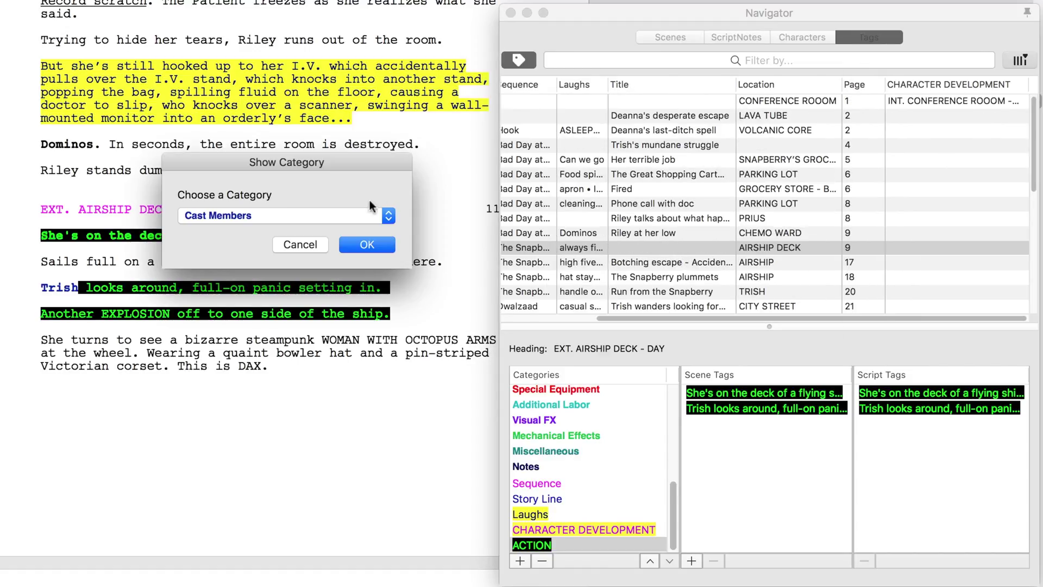
pyautogui.click(367, 209)
pyautogui.click(228, 560)
pyautogui.click(367, 244)
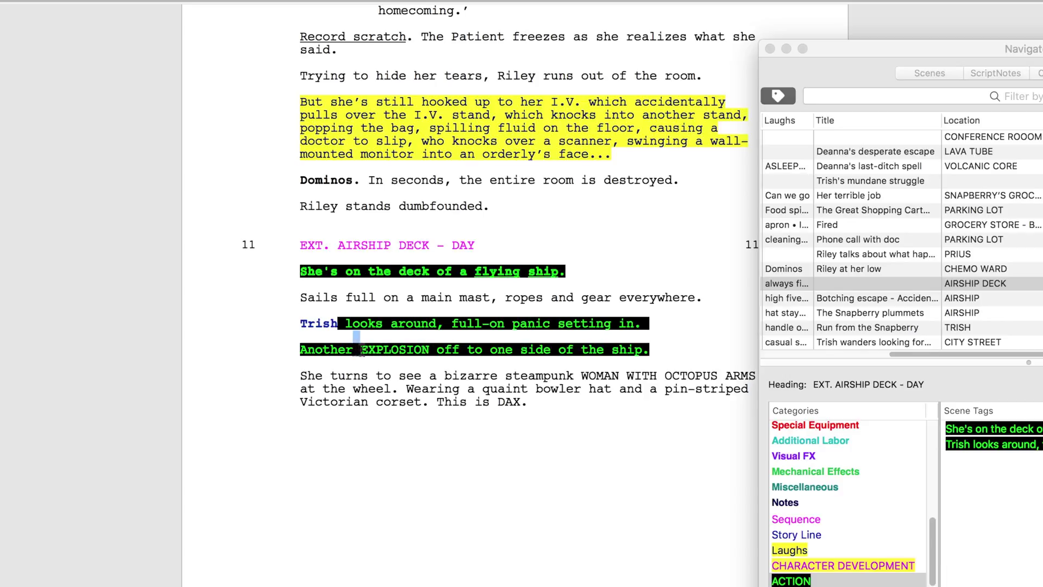
# - Tag both occurrences of EXPLOSION as ACTION with Tag All, then choose Show Tag for a column
pyautogui.moveTo(361, 350); pyautogui.dragTo(432, 354)
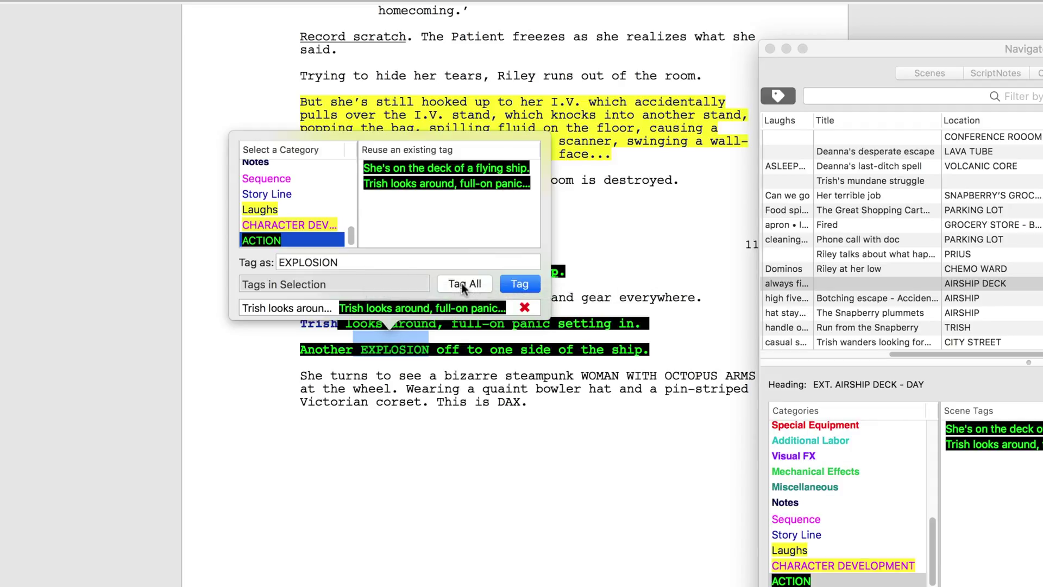
pyautogui.click(462, 282)
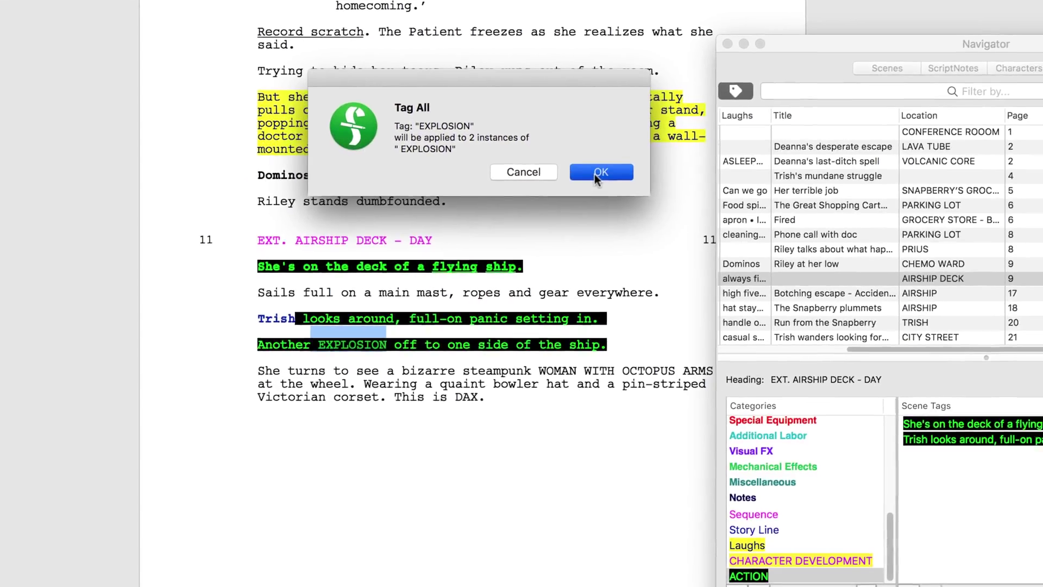
pyautogui.click(637, 180)
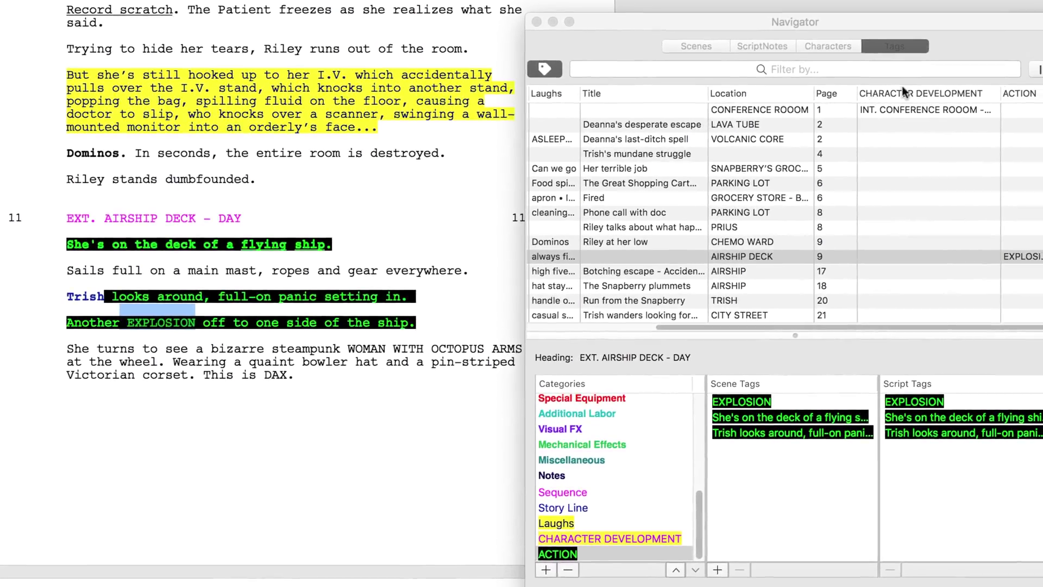
pyautogui.click(1041, 69)
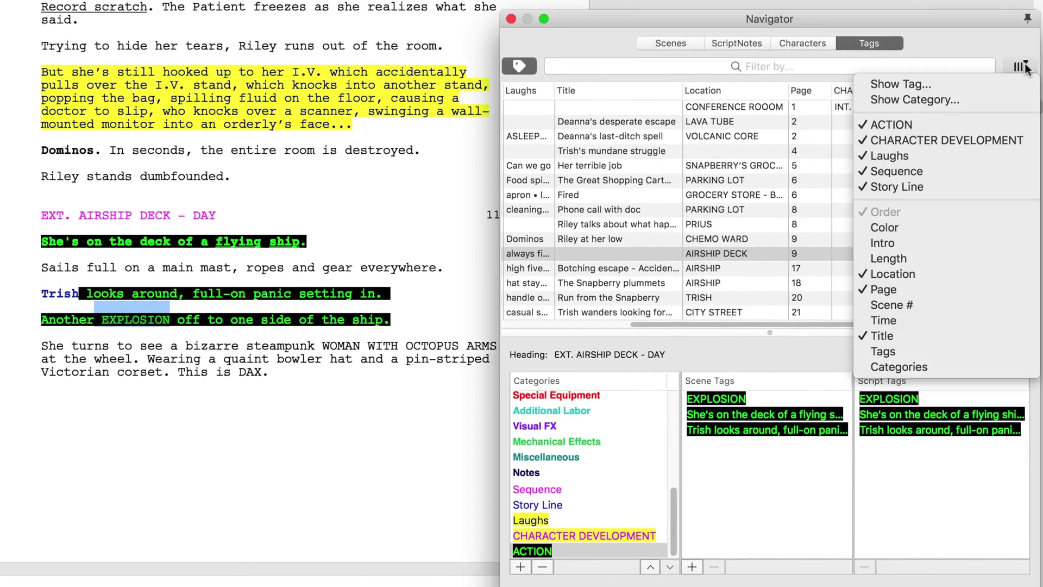
pyautogui.click(986, 86)
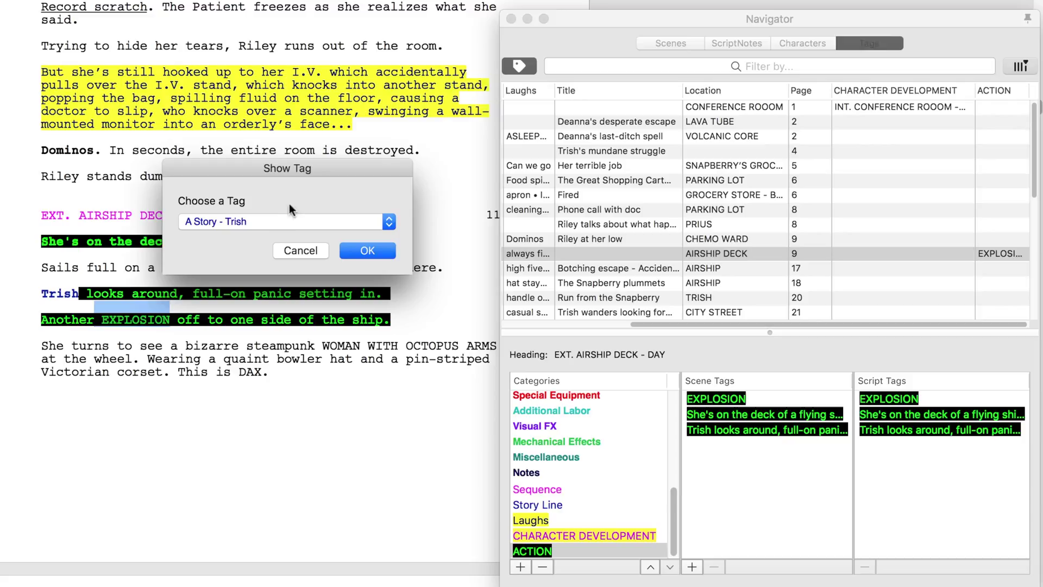
# - Pick EXPLOSION in the Show Tag dialog to add it as a scene-table column
pyautogui.click(278, 224)
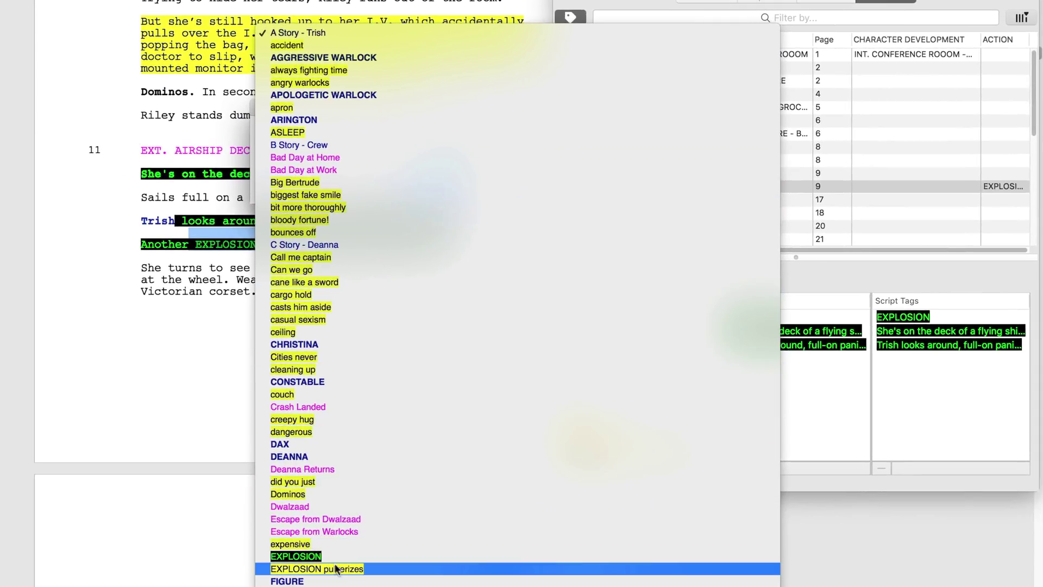
pyautogui.click(333, 555)
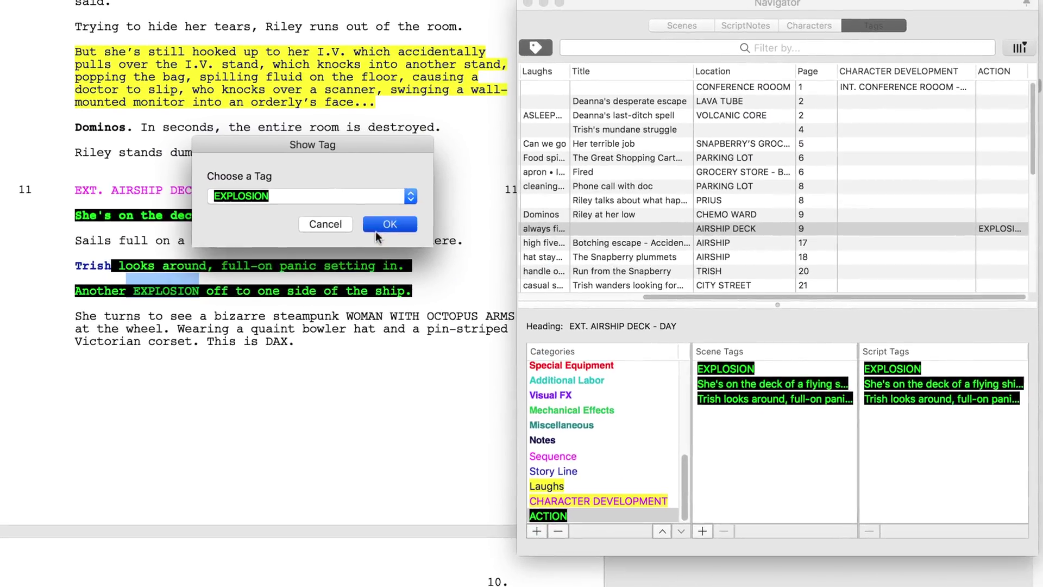
pyautogui.click(399, 207)
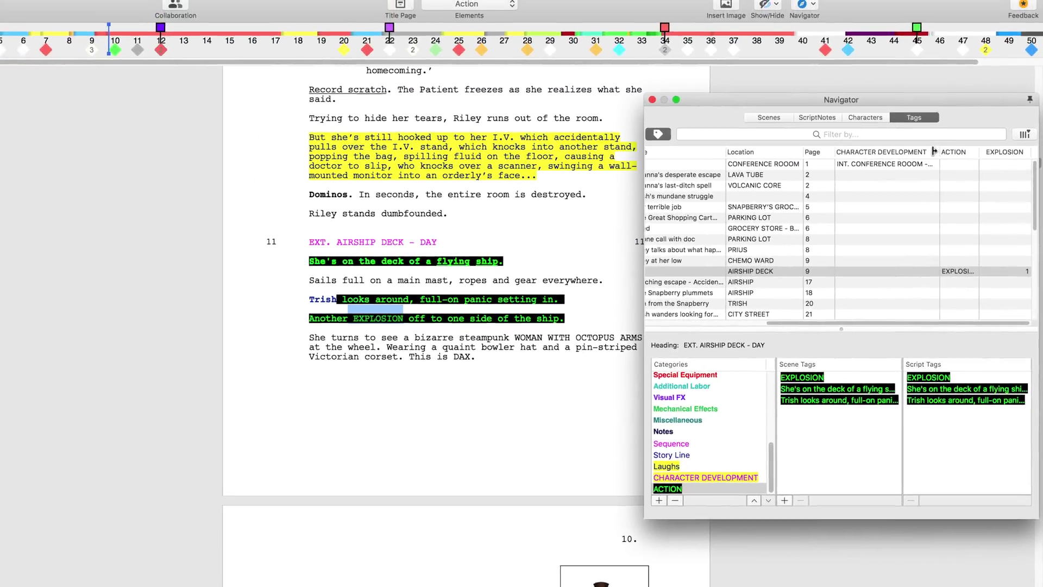
# - Generate a By Scene Tags Report for the Airship script and close the Navigator
pyautogui.click(274, 6)
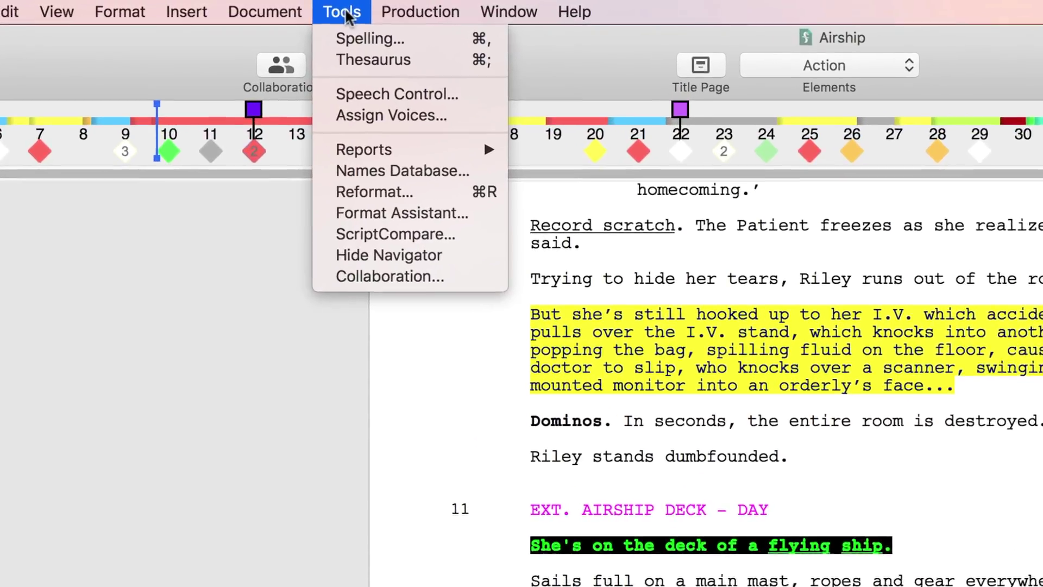
pyautogui.moveTo(410, 152)
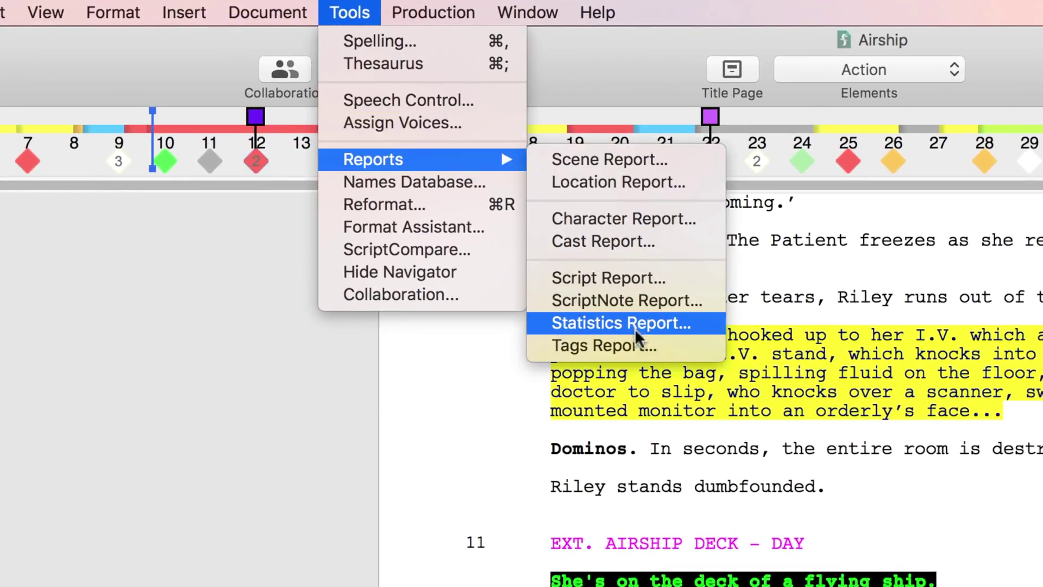
pyautogui.click(636, 344)
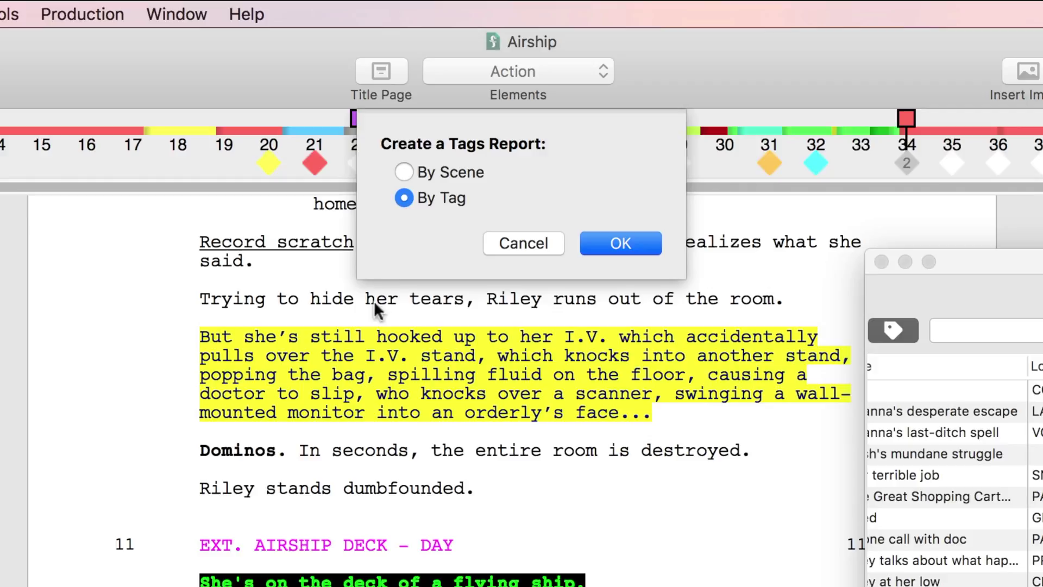
pyautogui.click(394, 169)
pyautogui.click(599, 244)
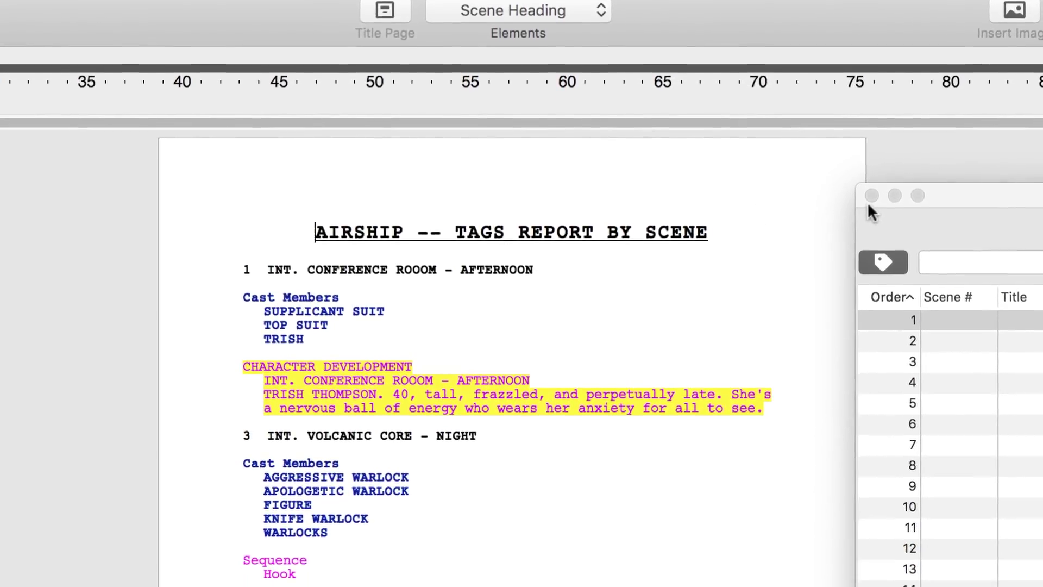
pyautogui.click(878, 247)
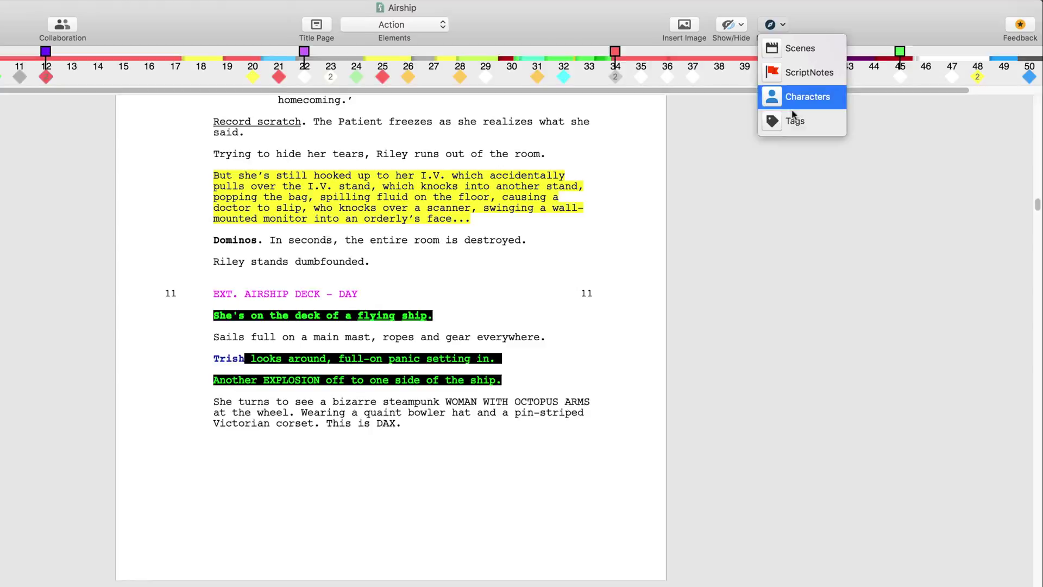
# - From the Navigator's Tags view at the grocery scene, start a new tag category named EMOTION
pyautogui.click(794, 120)
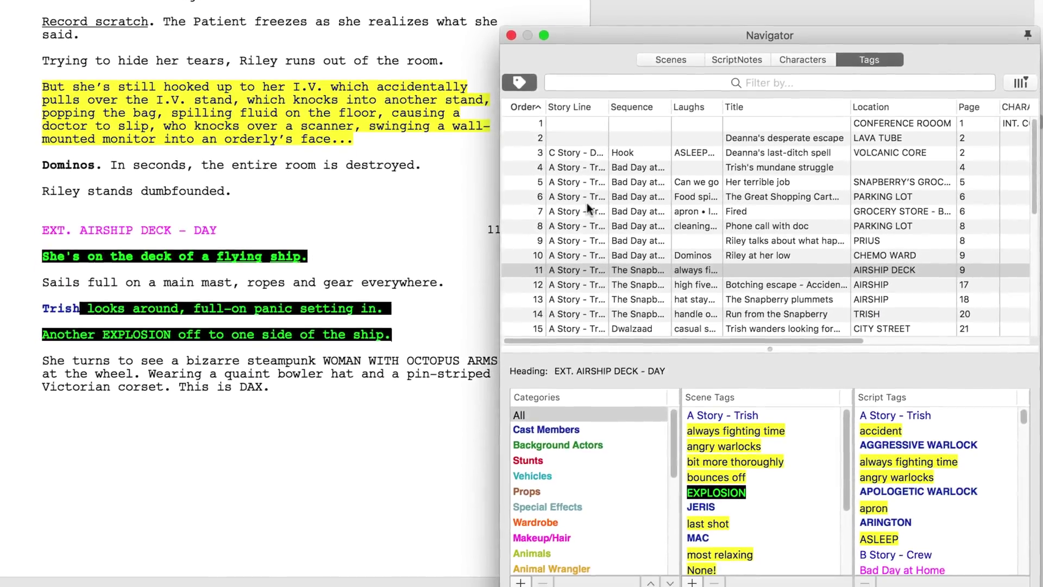
pyautogui.click(569, 182)
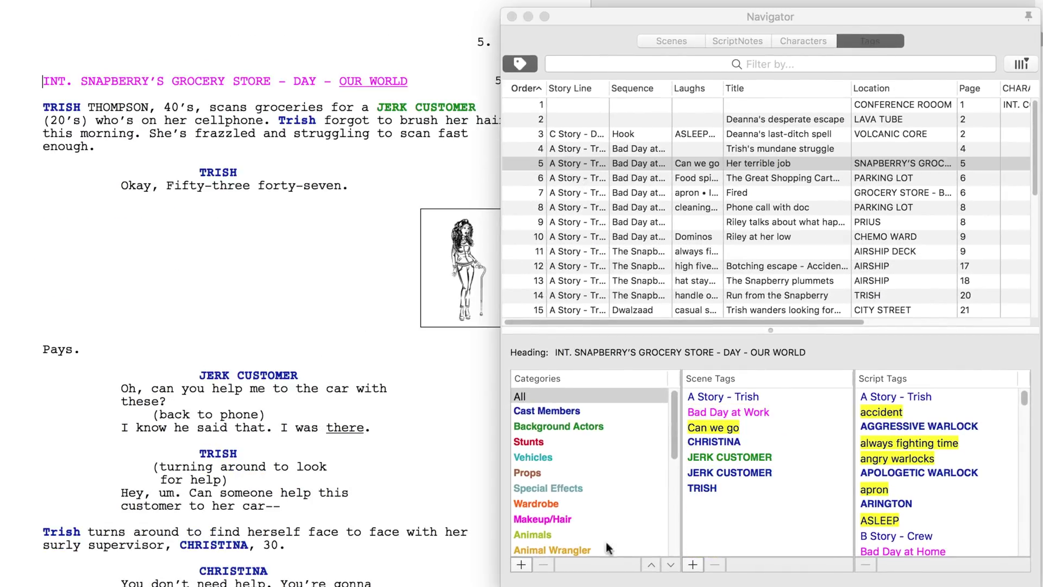
pyautogui.click(521, 565)
pyautogui.write('EMOTION')
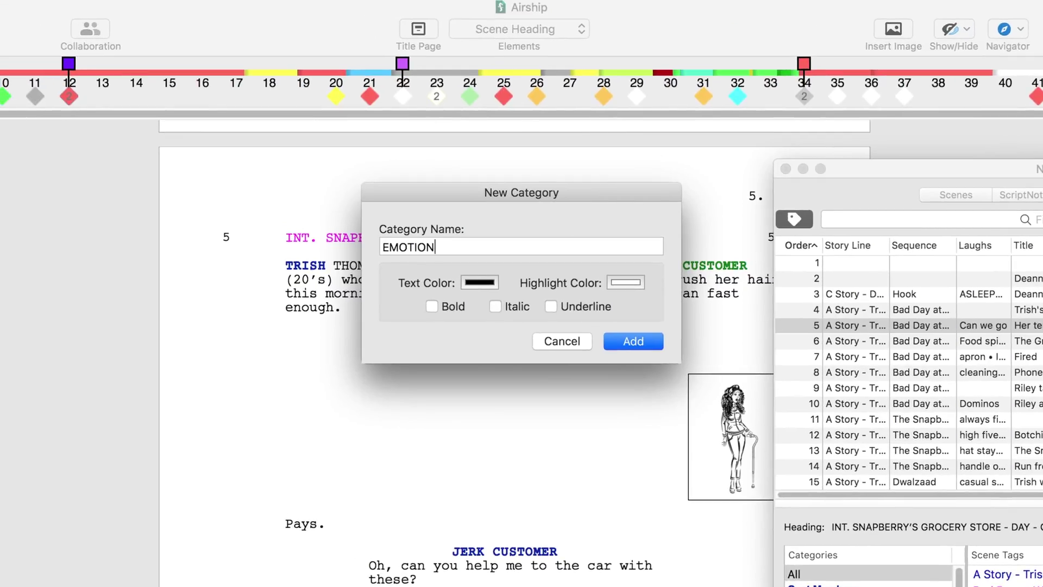
# - Give the EMOTION category pink text on a blue highlight
pyautogui.click(480, 282)
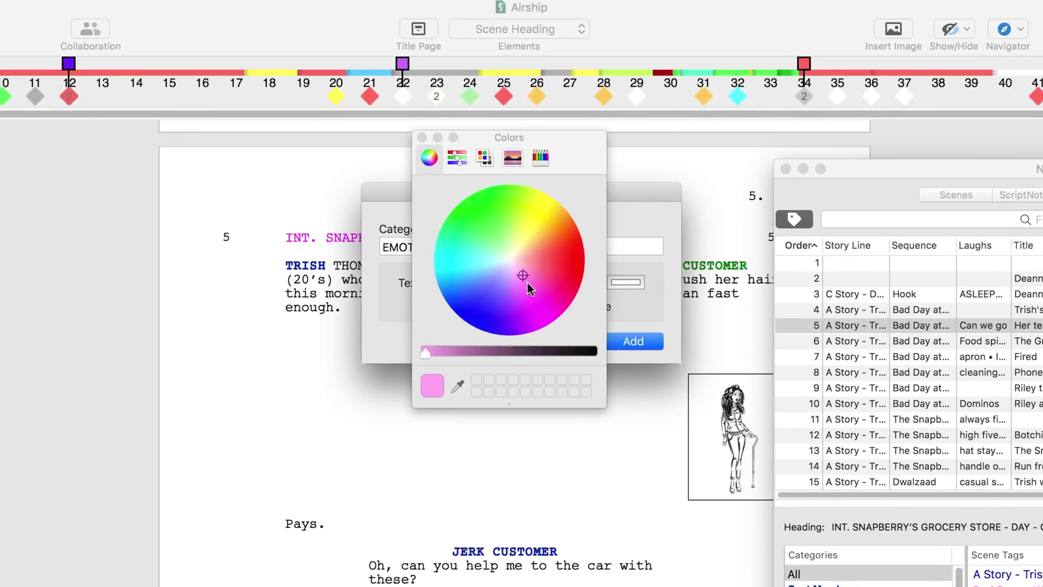
pyautogui.click(422, 137)
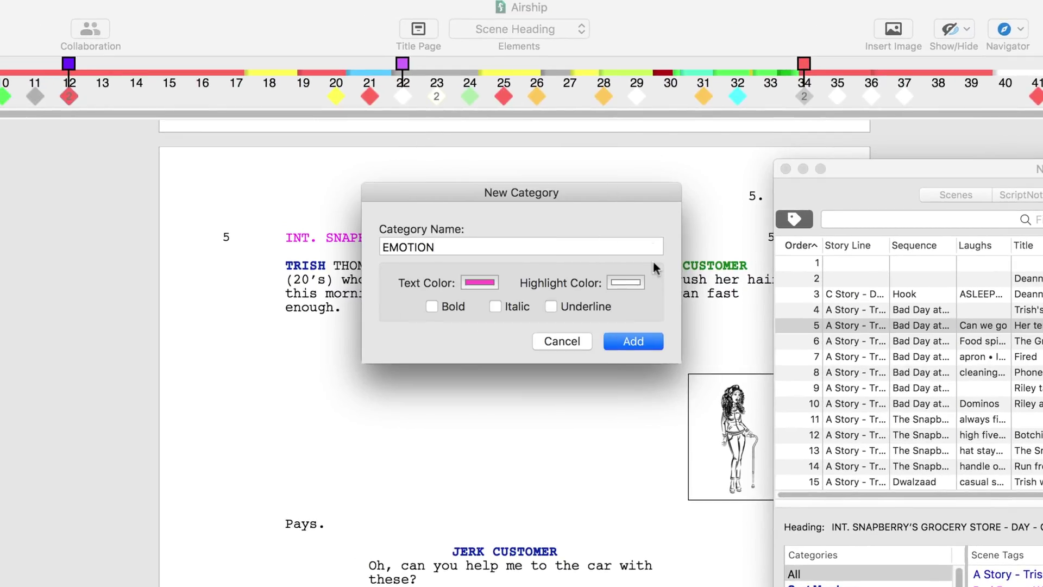
pyautogui.click(625, 282)
pyautogui.click(423, 137)
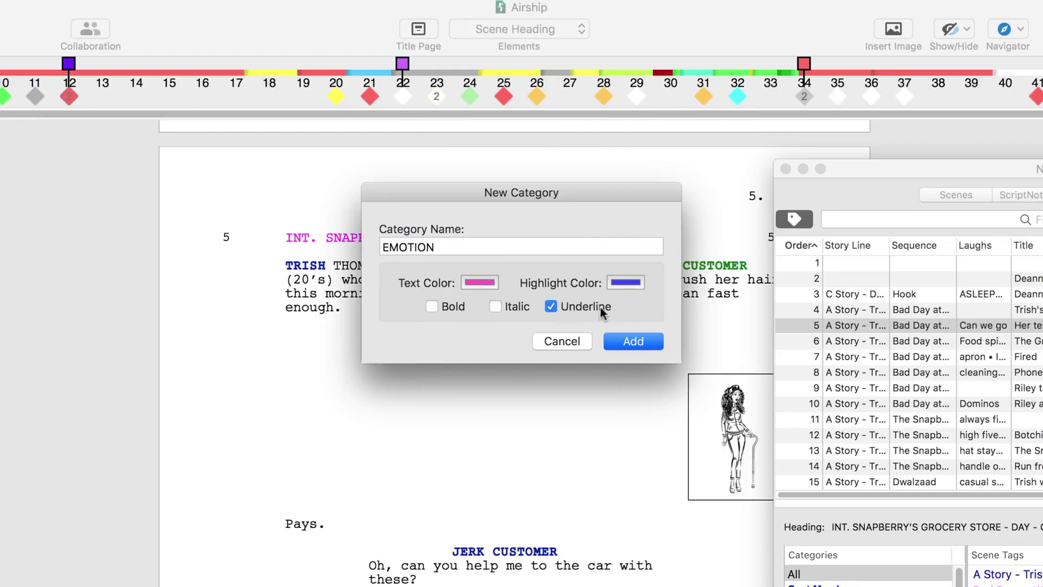
# - Tag the grocery store scene heading with EMOTION LOW
pyautogui.click(626, 341)
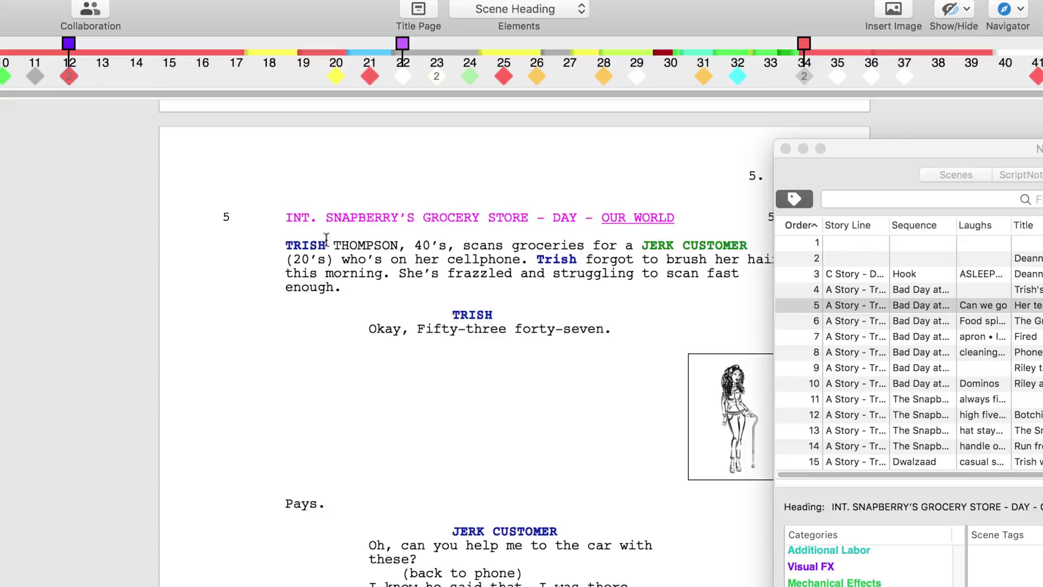
pyautogui.moveTo(286, 237); pyautogui.dragTo(679, 239)
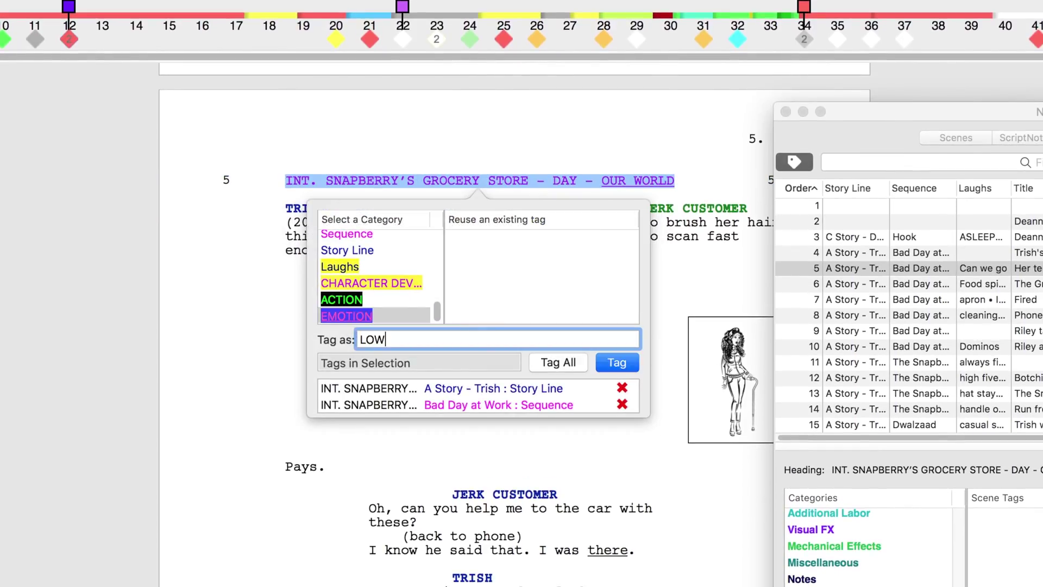
pyautogui.click(608, 363)
# - Tag the EXT. PARKING LOT - DAY heading with EMOTION HIGH
pyautogui.scroll(-15, 605, 361)
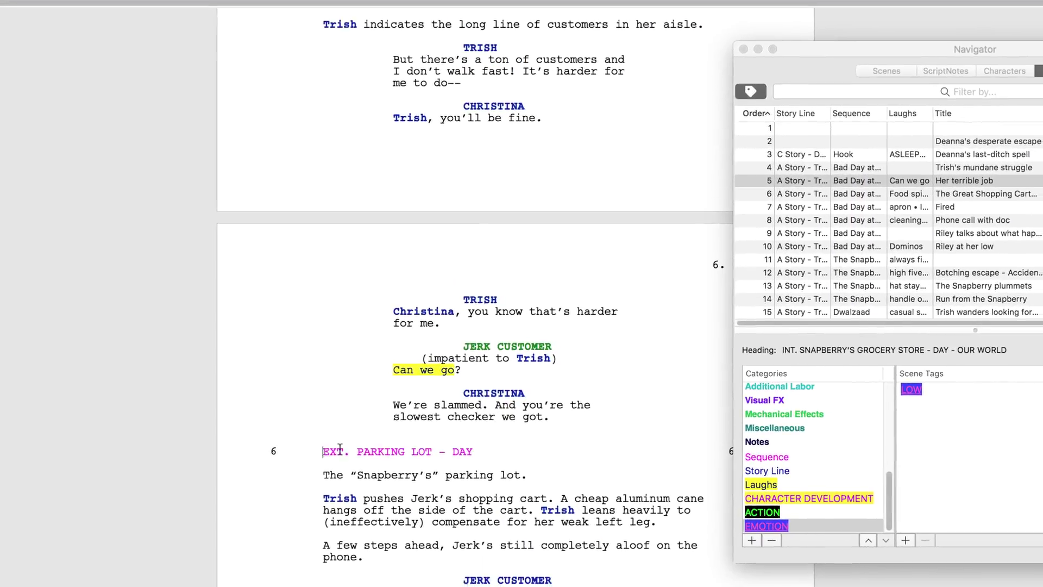
pyautogui.moveTo(288, 445); pyautogui.dragTo(472, 455)
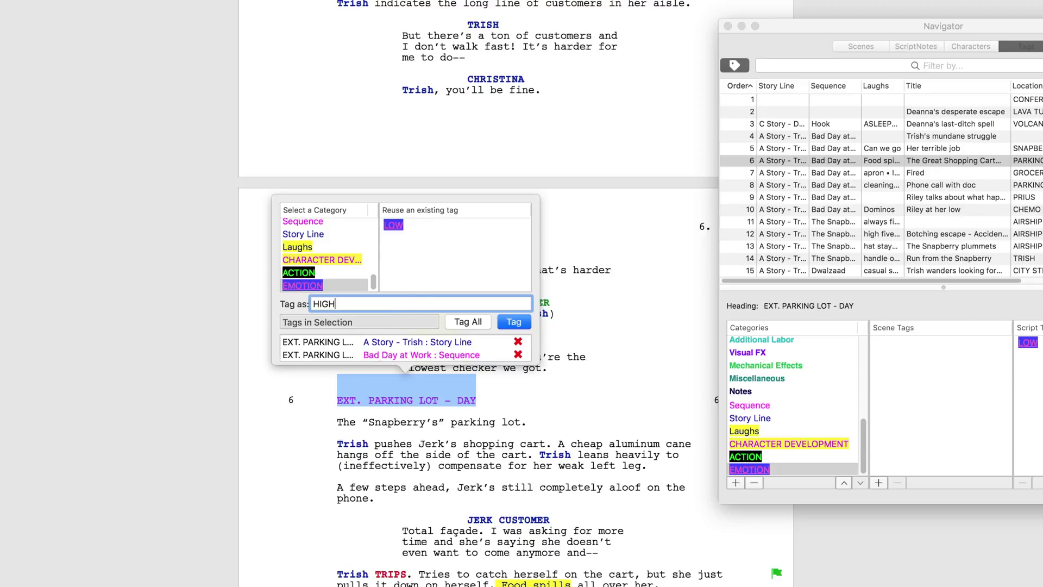
pyautogui.click(515, 322)
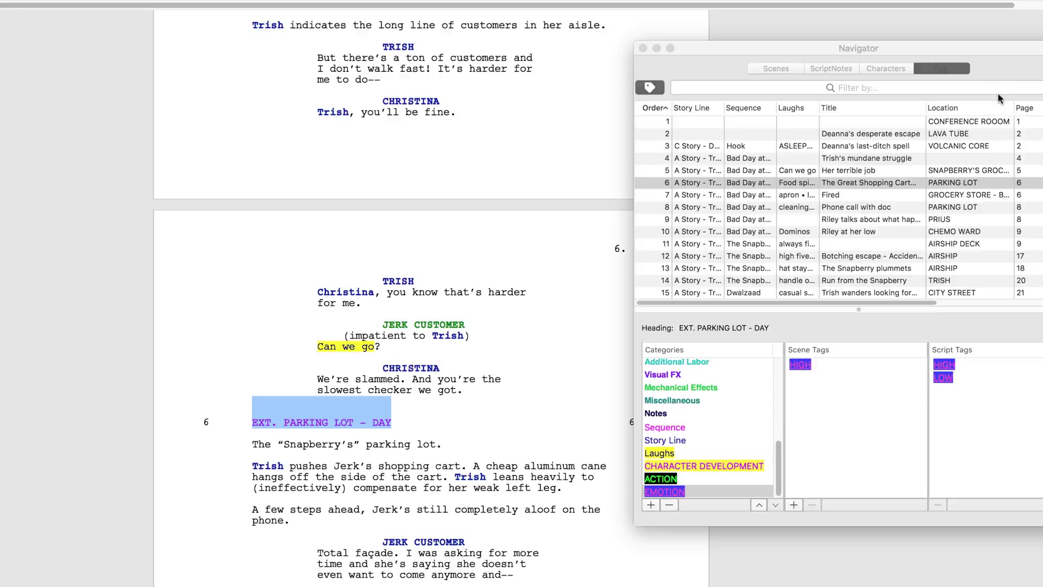
# - Show EMOTION as a Navigator scene-table column and sort the scenes by it
pyautogui.click(1019, 100)
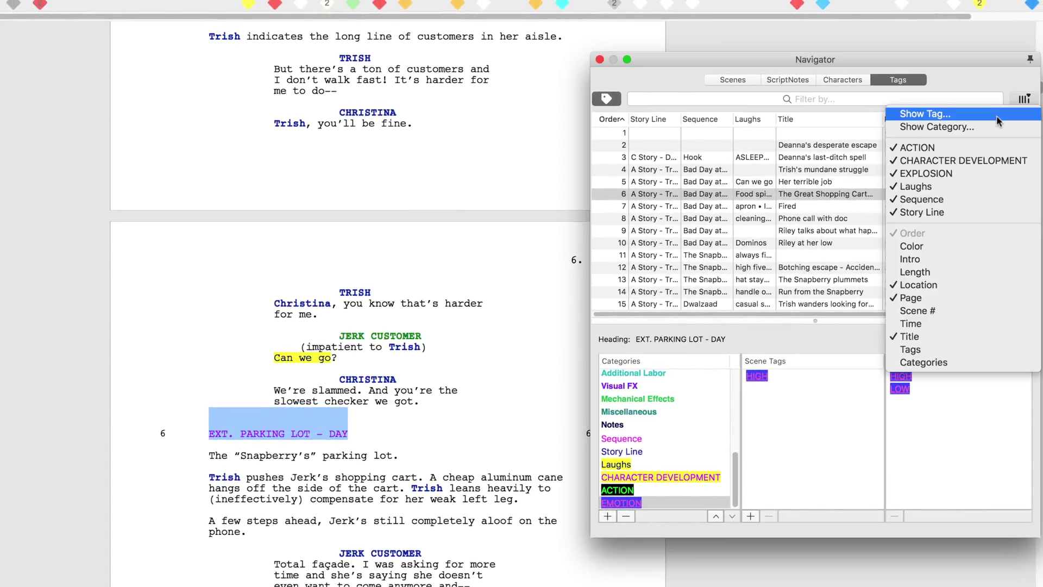
pyautogui.click(986, 130)
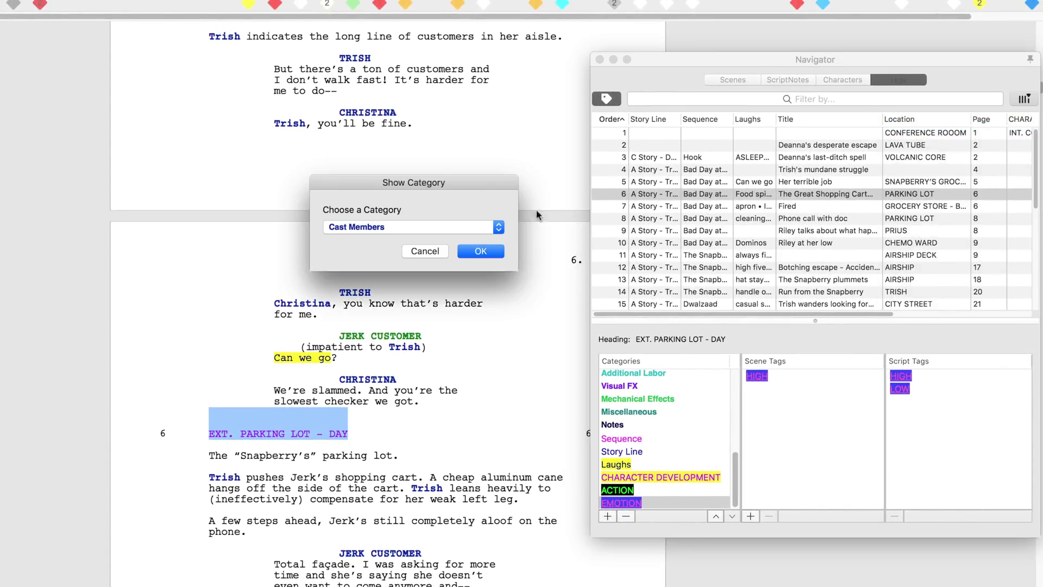
pyautogui.click(451, 227)
pyautogui.click(375, 528)
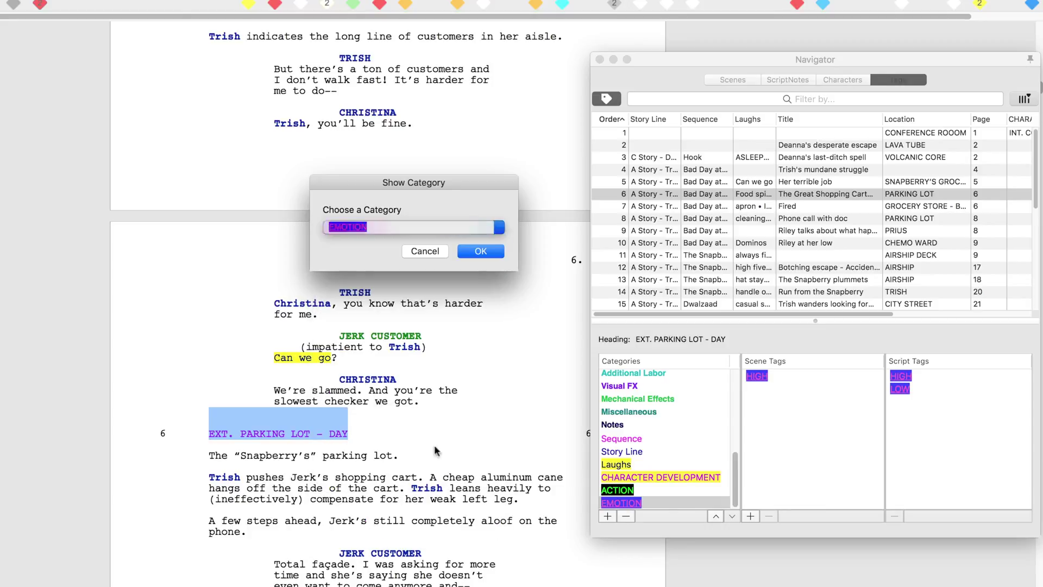
pyautogui.click(495, 252)
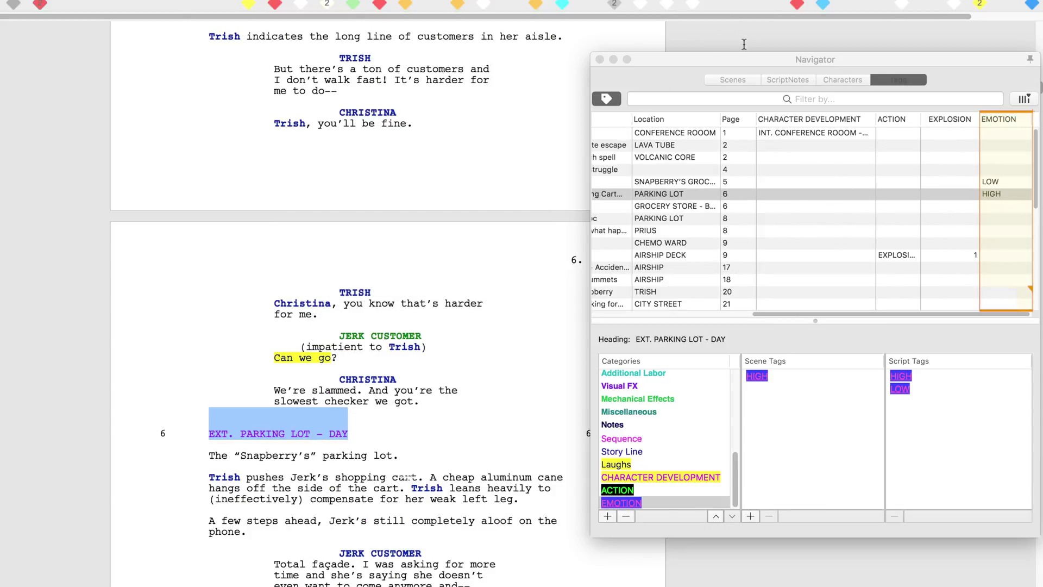
pyautogui.click(999, 119)
pyautogui.scroll(1, 989, 171)
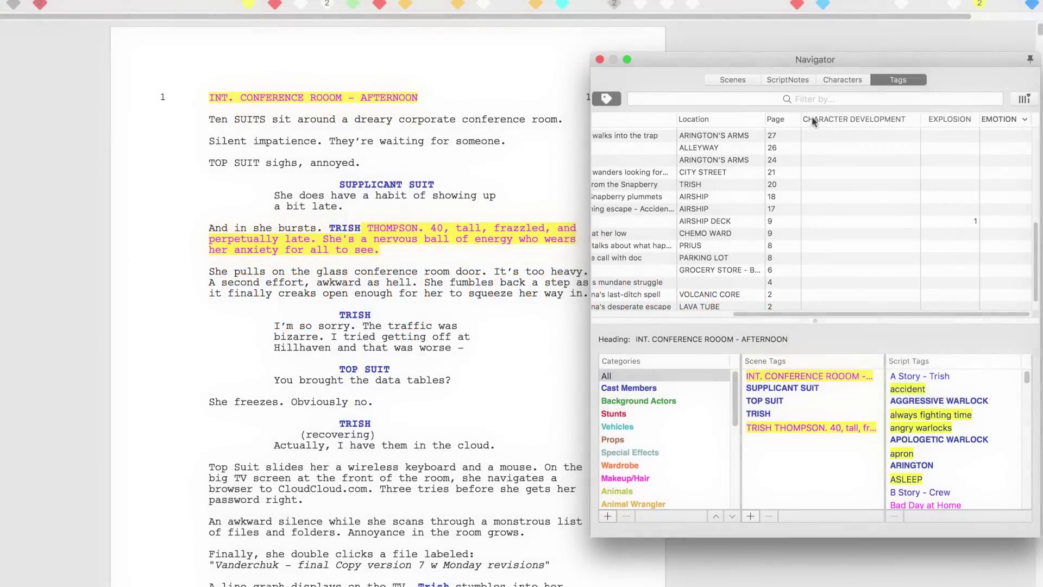
# - Hide the CHARACTER DEVELOPMENT and EMOTION columns and narrow the Title column
pyautogui.rightClick(818, 119)
pyautogui.click(848, 170)
pyautogui.rightClick(957, 119)
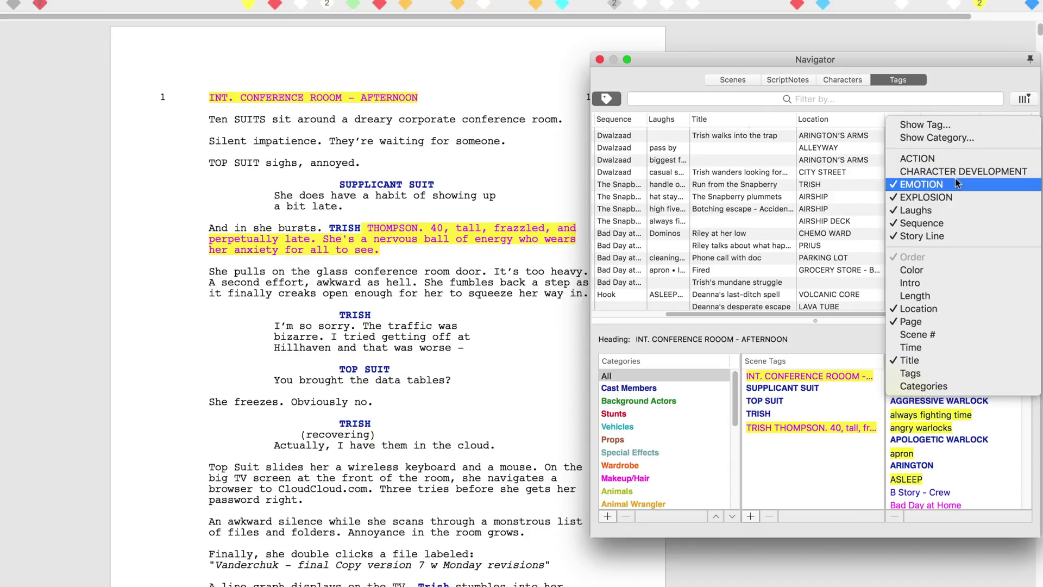
pyautogui.click(961, 185)
pyautogui.rightClick(995, 121)
pyautogui.click(948, 69)
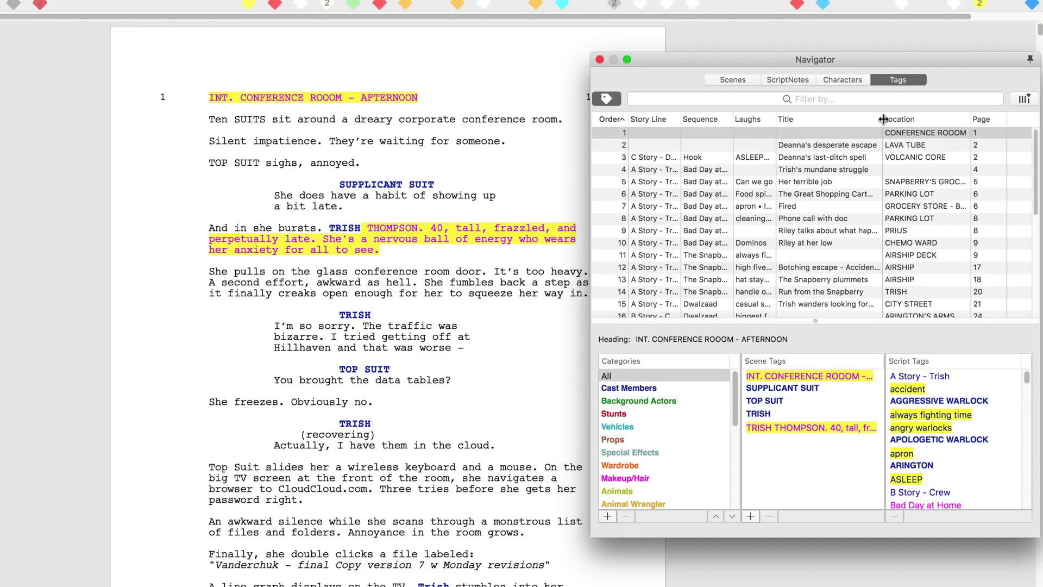
pyautogui.moveTo(882, 119); pyautogui.dragTo(844, 119)
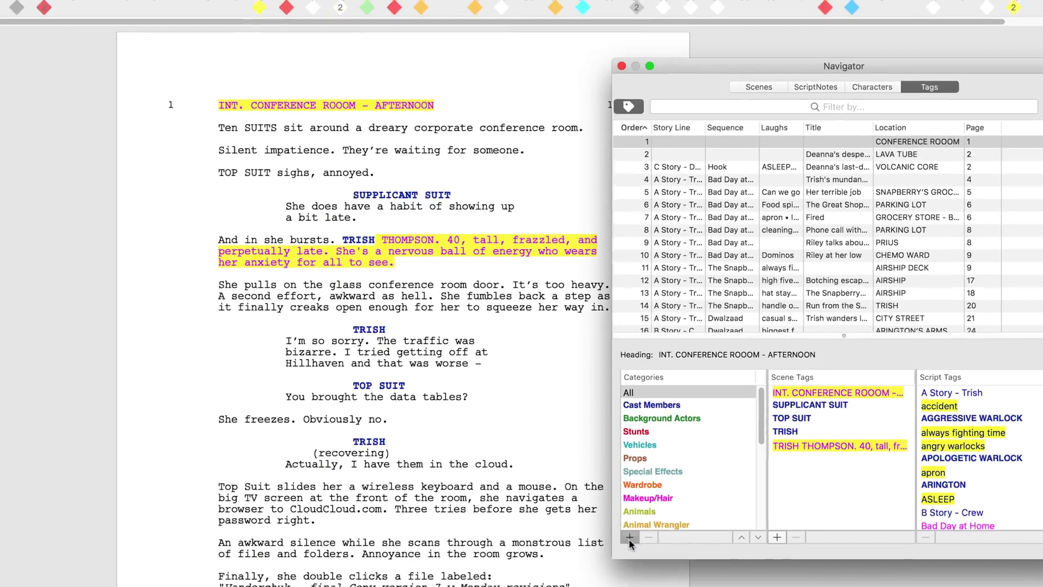
# - Add a STATUS tag category with a chosen text colour and cyan highlight
pyautogui.click(607, 514)
pyautogui.write('STATUS')
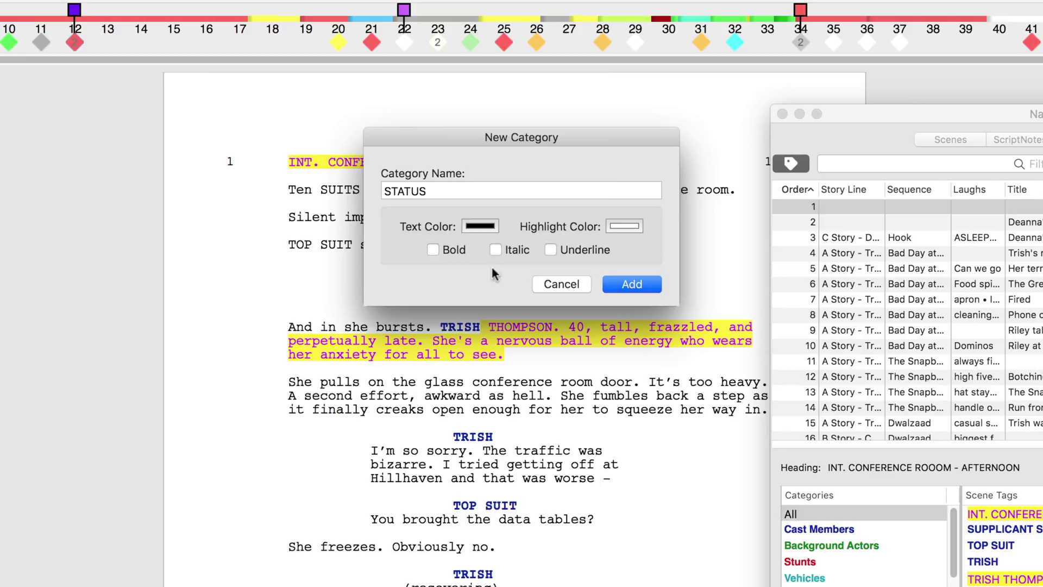
pyautogui.click(480, 225)
pyautogui.click(508, 203)
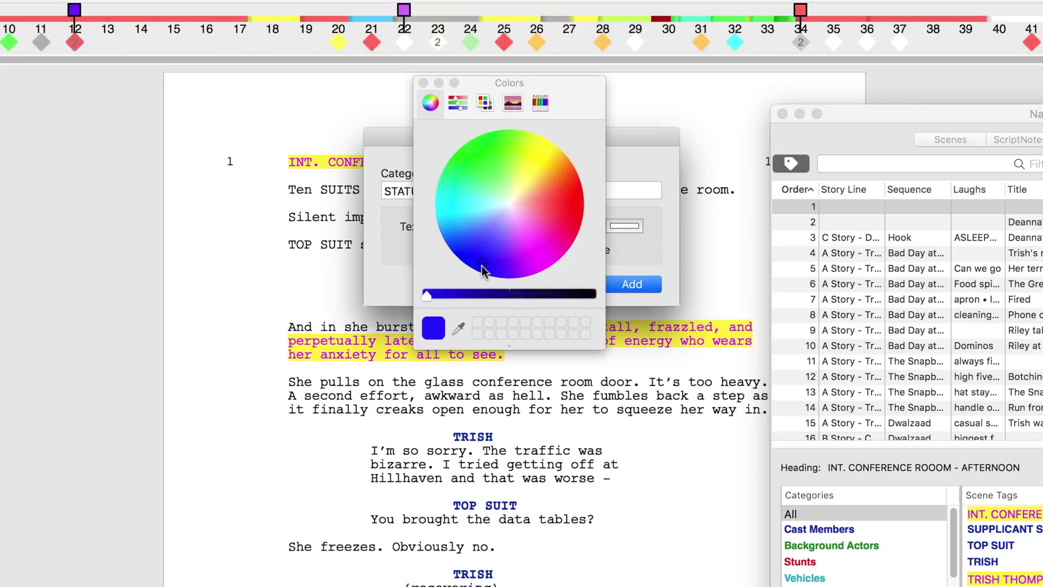
pyautogui.click(423, 82)
pyautogui.click(624, 225)
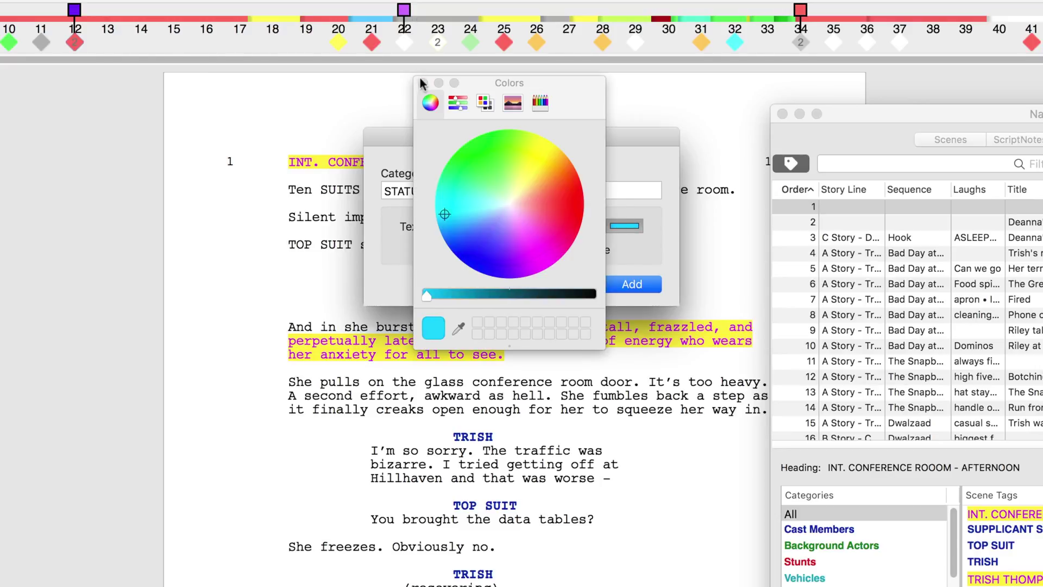
pyautogui.click(422, 83)
pyautogui.click(635, 282)
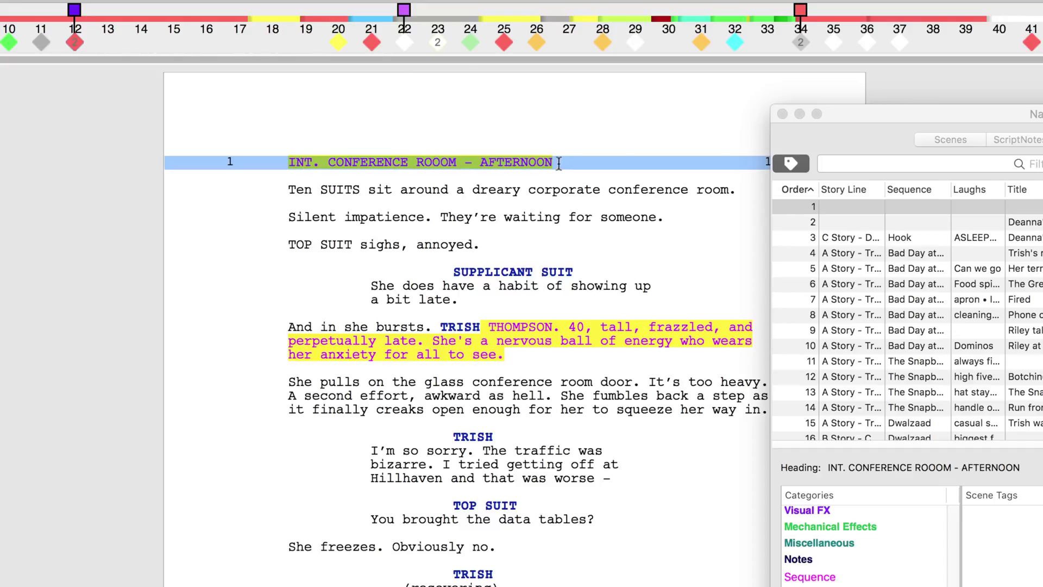
# - Tag the conference room scene STATUS DELETE, then start tagging a script line with OFFI
pyautogui.press('super+t')
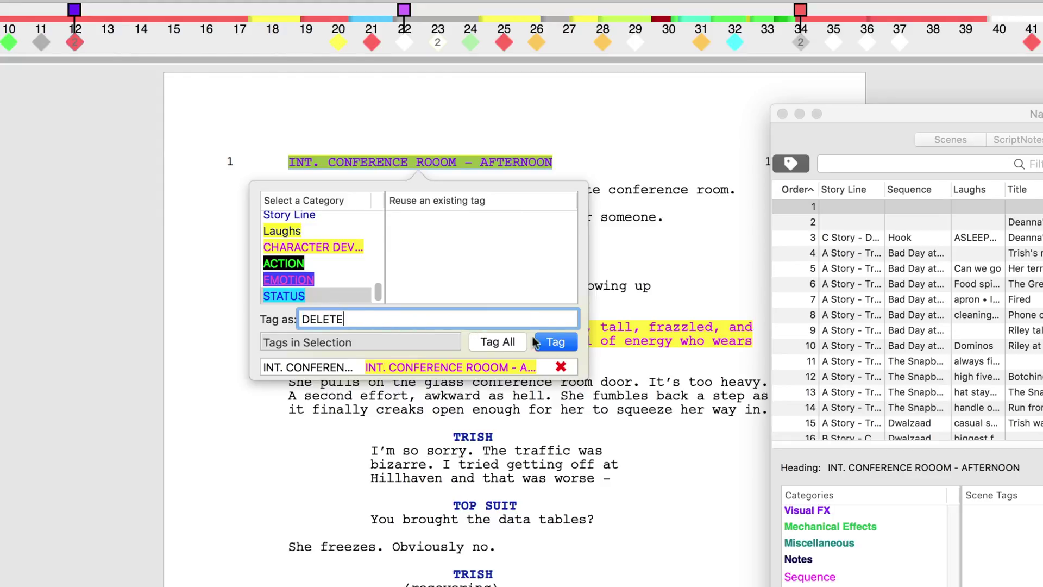
pyautogui.click(536, 342)
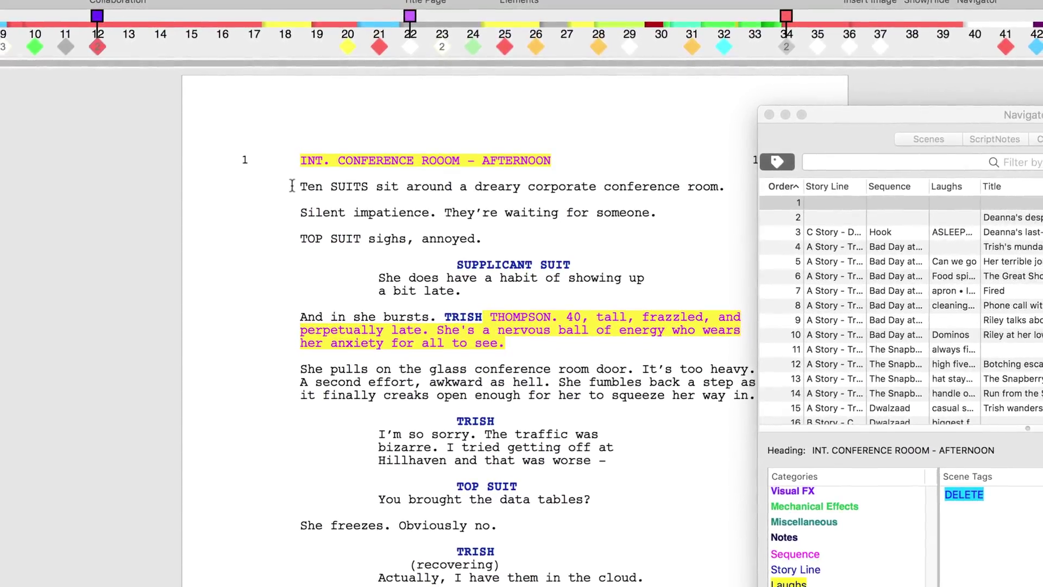
pyautogui.tripleClick(292, 185)
pyautogui.press('super+t')
pyautogui.write('OFFI')
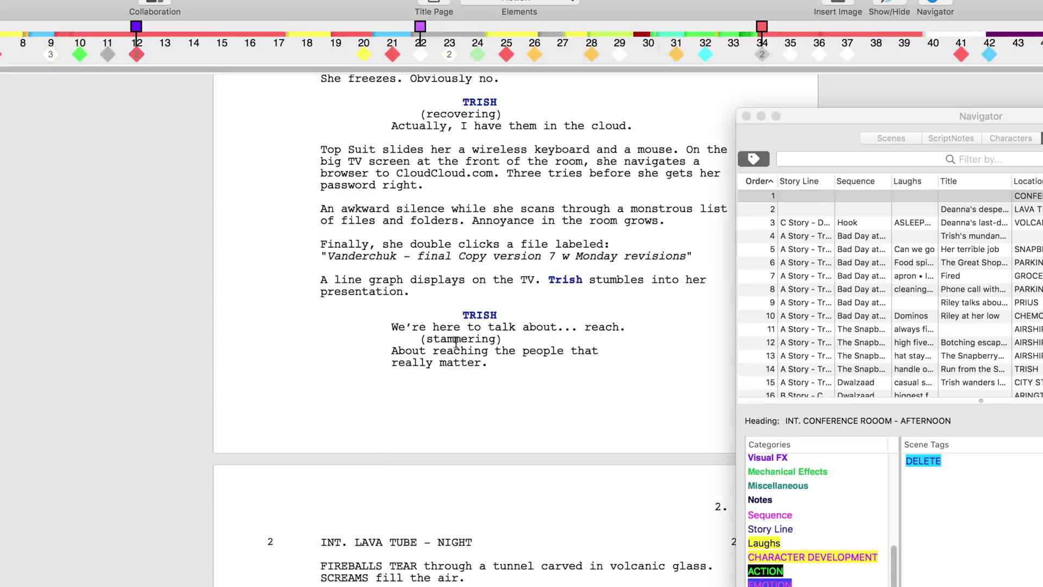
# - Tag the INT. LAVA TUBE - NIGHT heading REWRITE and its action text REVIEW
pyautogui.tripleClick(402, 541)
pyautogui.press('super+t')
pyautogui.write('REWRITE')
pyautogui.press('Return')
pyautogui.moveTo(341, 521); pyautogui.dragTo(528, 569)
pyautogui.press('super+t')
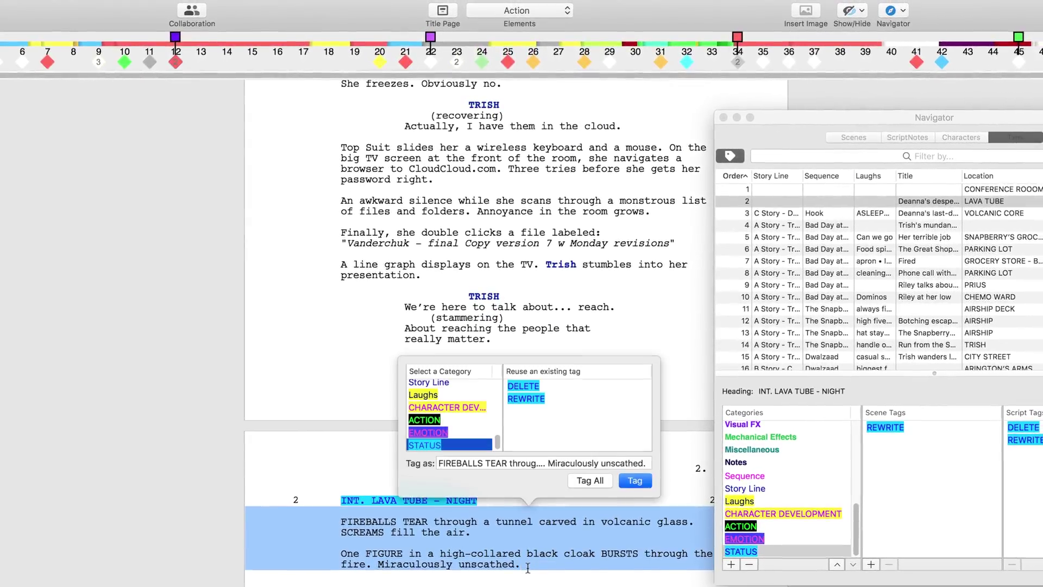
pyautogui.write('REVIEW')
pyautogui.press('Return')
# - Tag the volcanic core scene heading DONE
pyautogui.hotkey('shift', 'Down')
pyautogui.press('super+t')
pyautogui.write('DON')
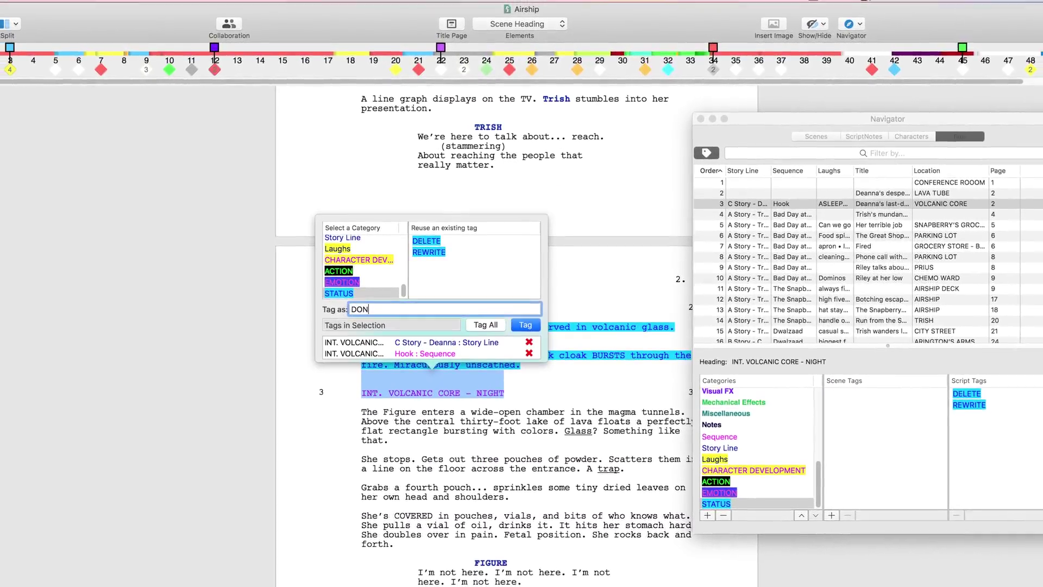
pyautogui.write('E')
pyautogui.press('Return')
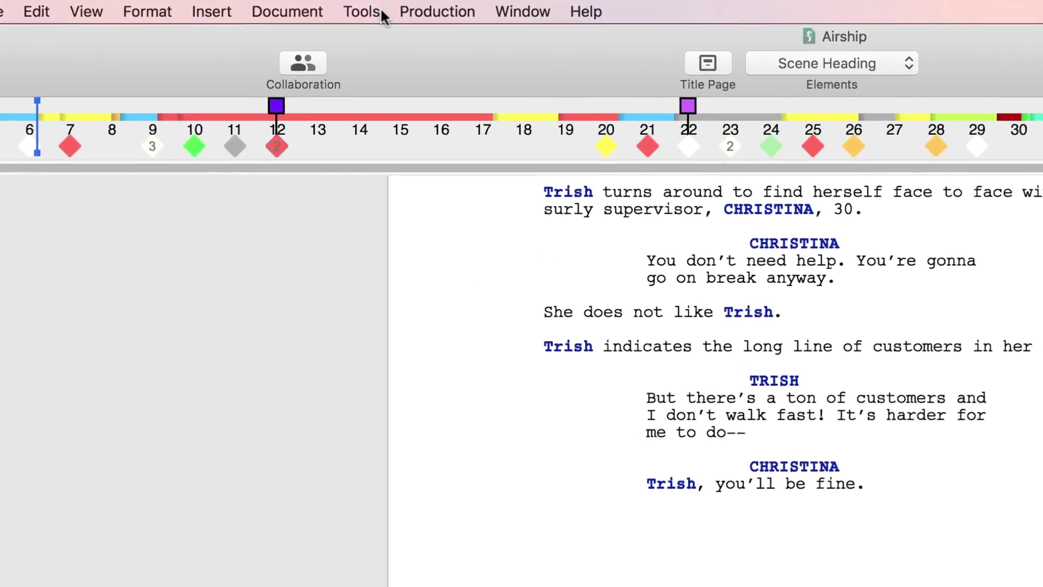
# - Generate a Tags Report By Tag and scroll down to its STATUS section
pyautogui.click(285, 6)
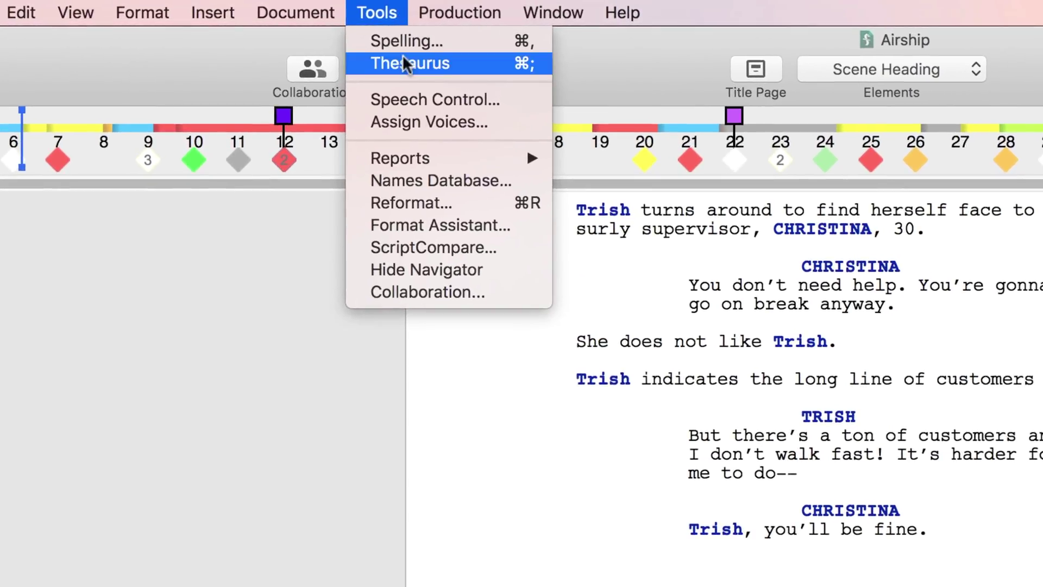
pyautogui.moveTo(466, 160)
pyautogui.click(701, 342)
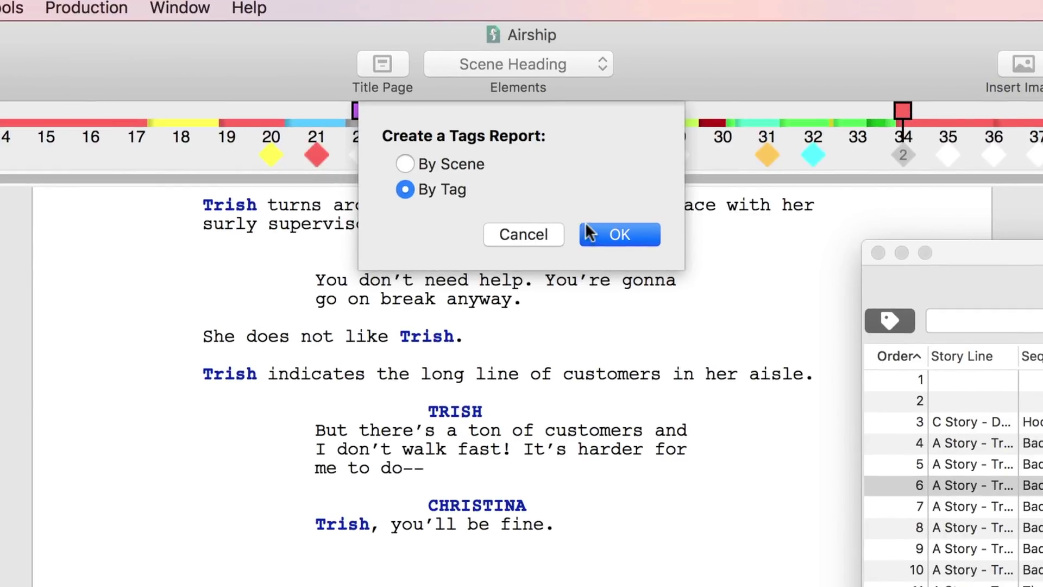
pyautogui.click(590, 233)
pyautogui.scroll(-20, 521, 326)
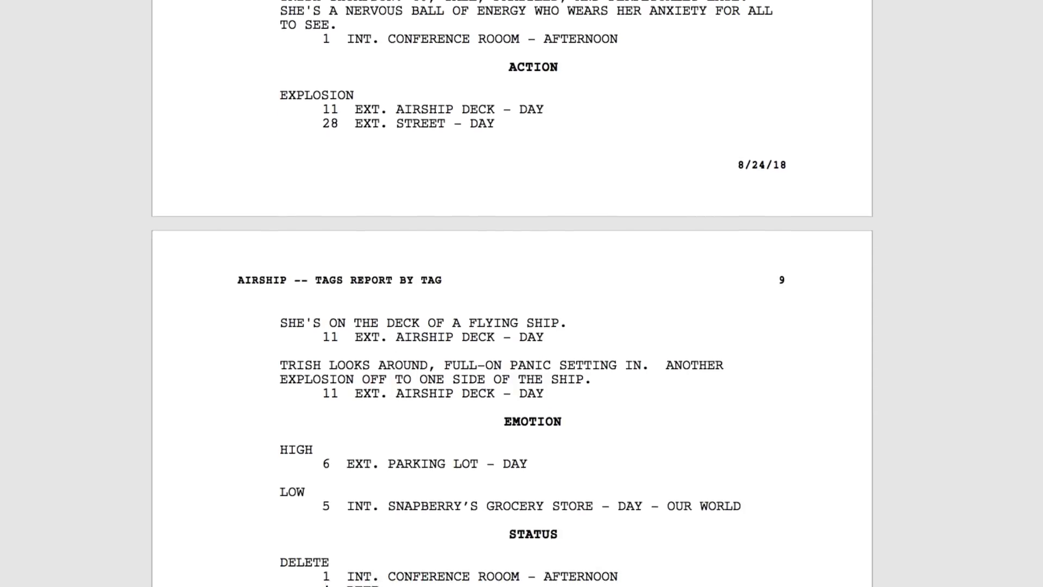
pyautogui.scroll(-5, 721, 310)
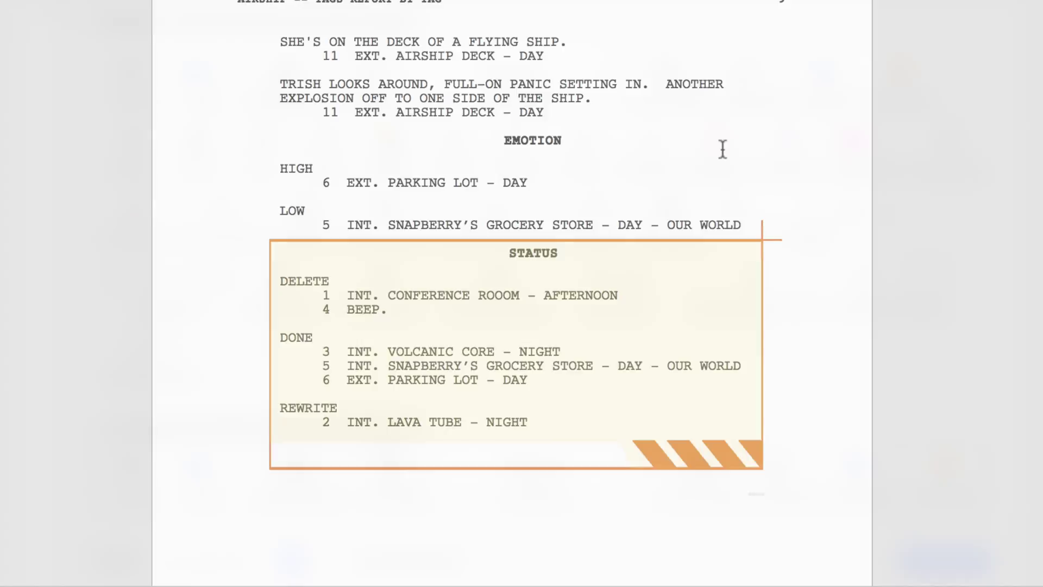